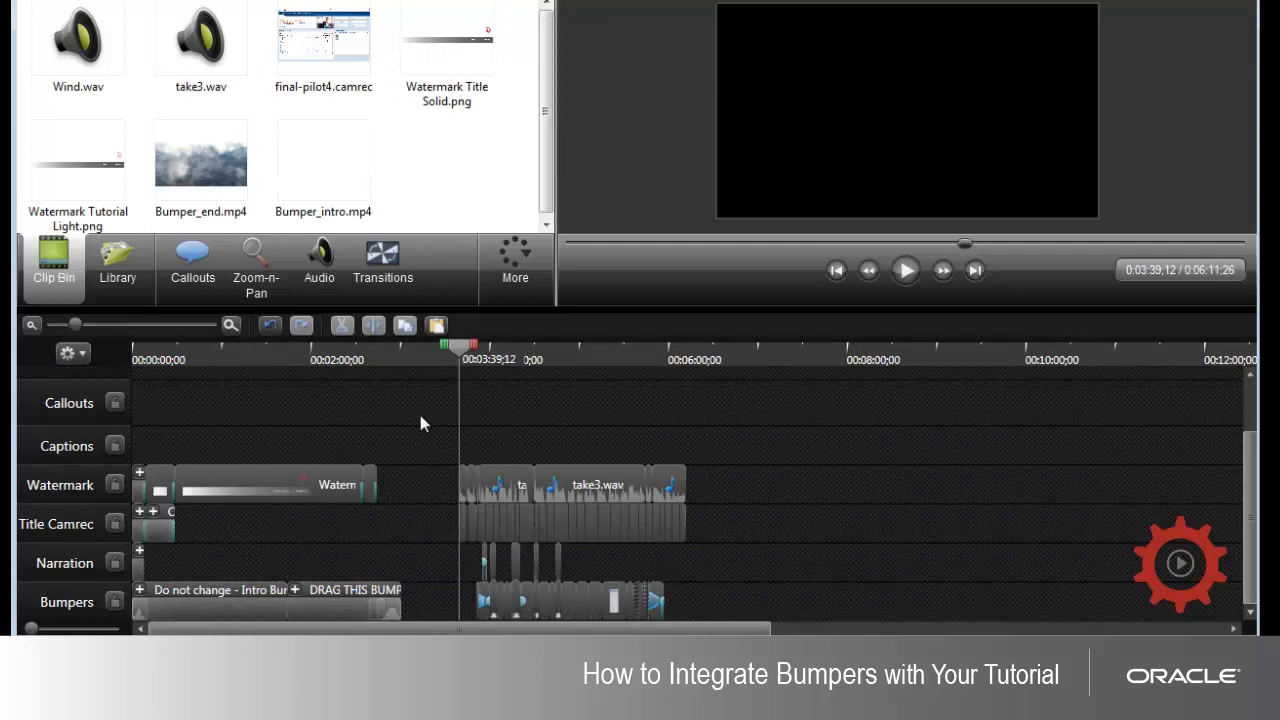
# Step: Select the bumper template clips, clear that selection, and select the tutorial clips starting at 00:03:39;12 to distinguish the two groups
pyautogui.moveTo(420, 416); pyautogui.dragTo(123, 615)
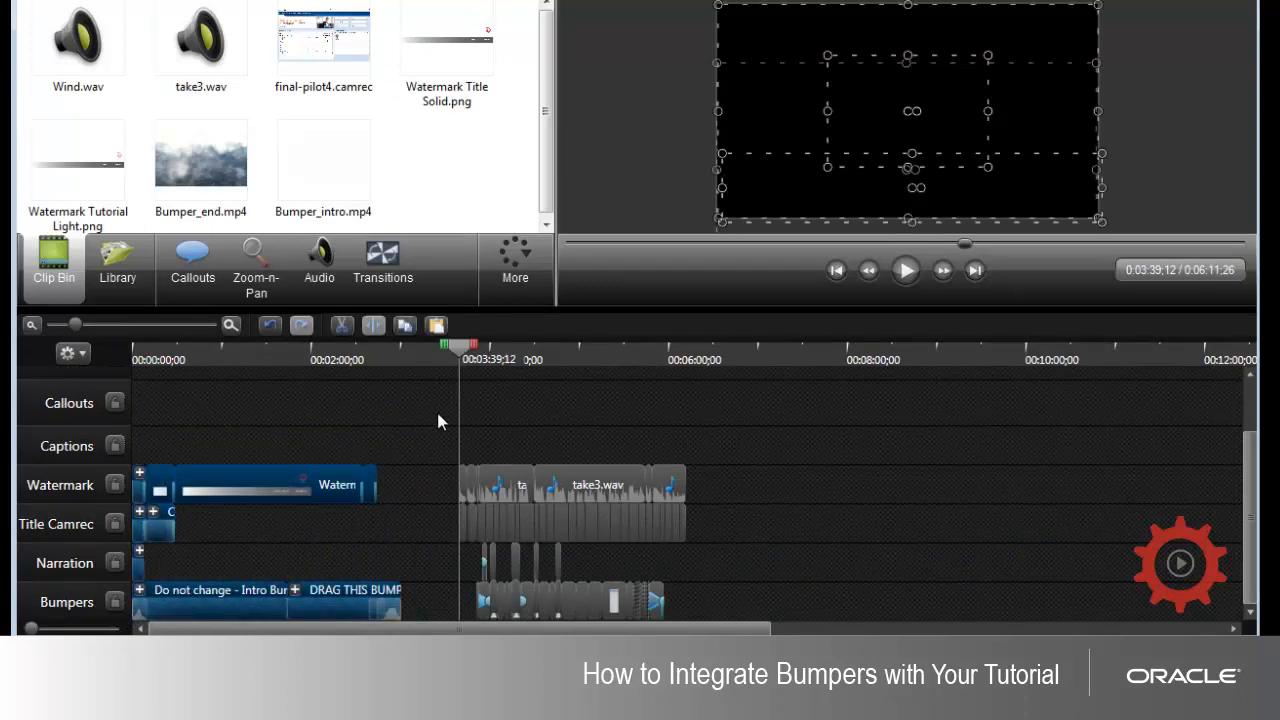
pyautogui.click(437, 420)
pyautogui.moveTo(445, 410); pyautogui.dragTo(698, 613)
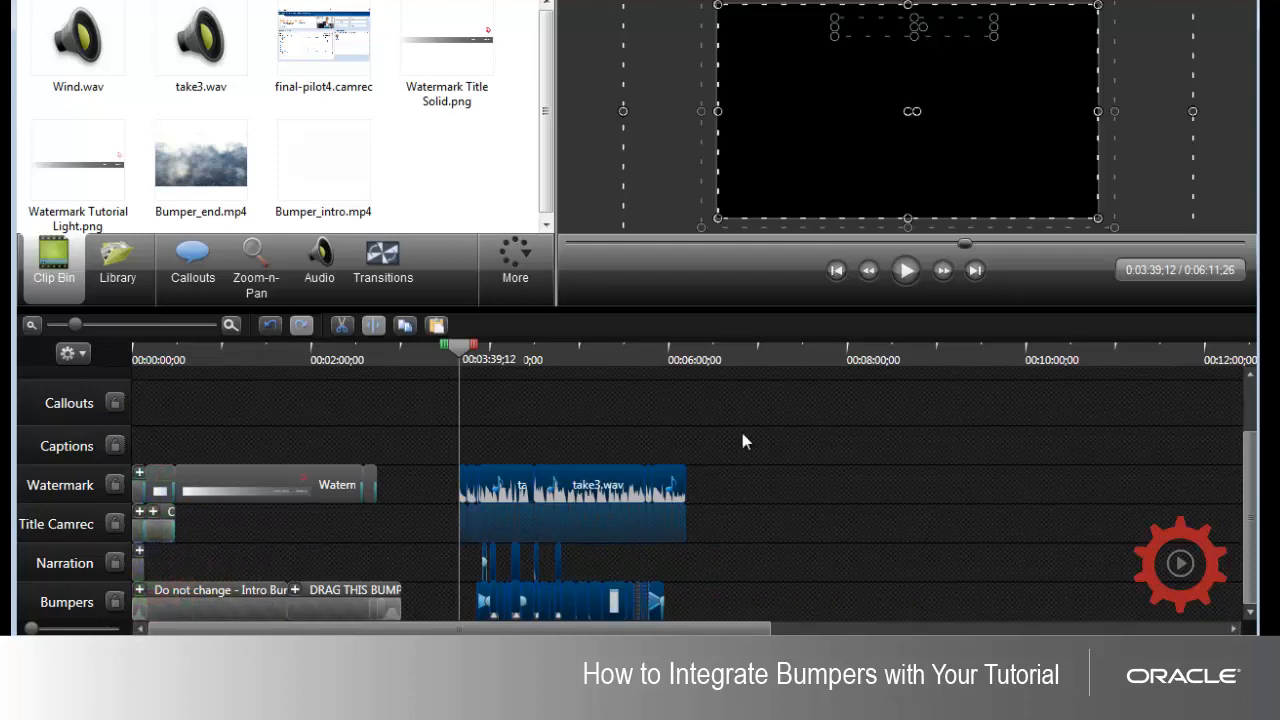
pyautogui.moveTo(720, 440); pyautogui.dragTo(441, 494)
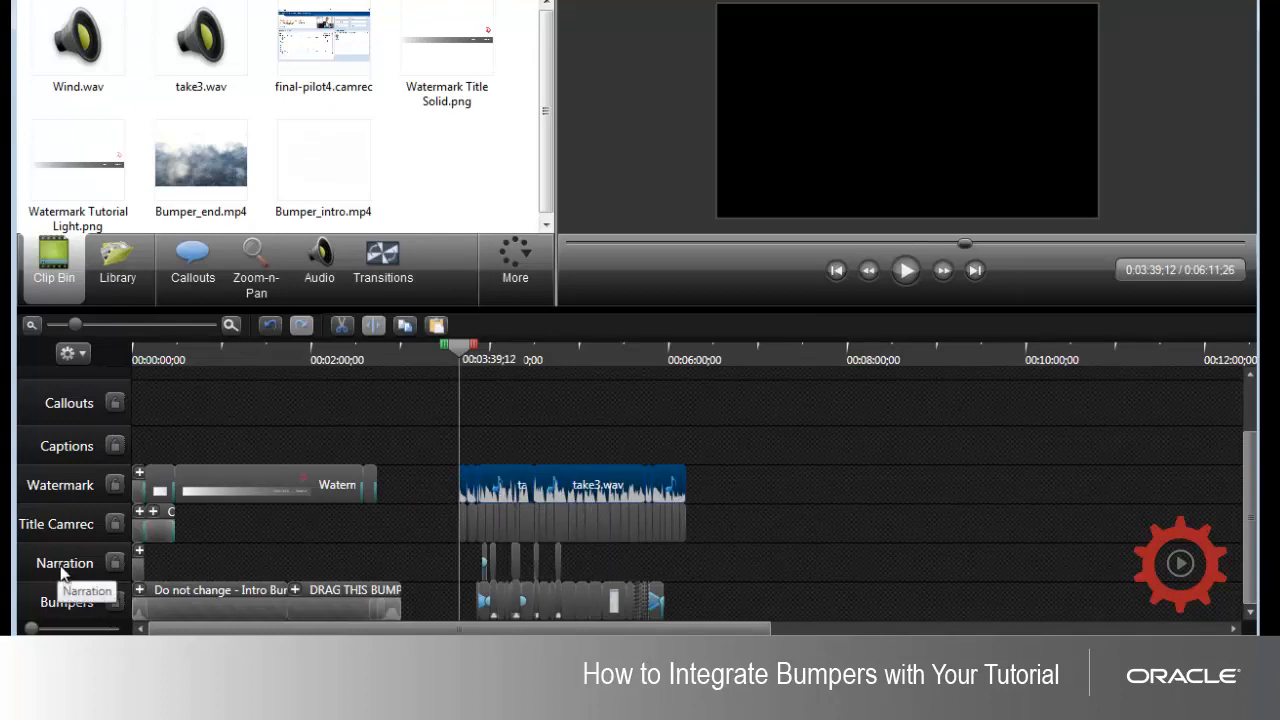
pyautogui.moveTo(459, 515); pyautogui.dragTo(256, 567)
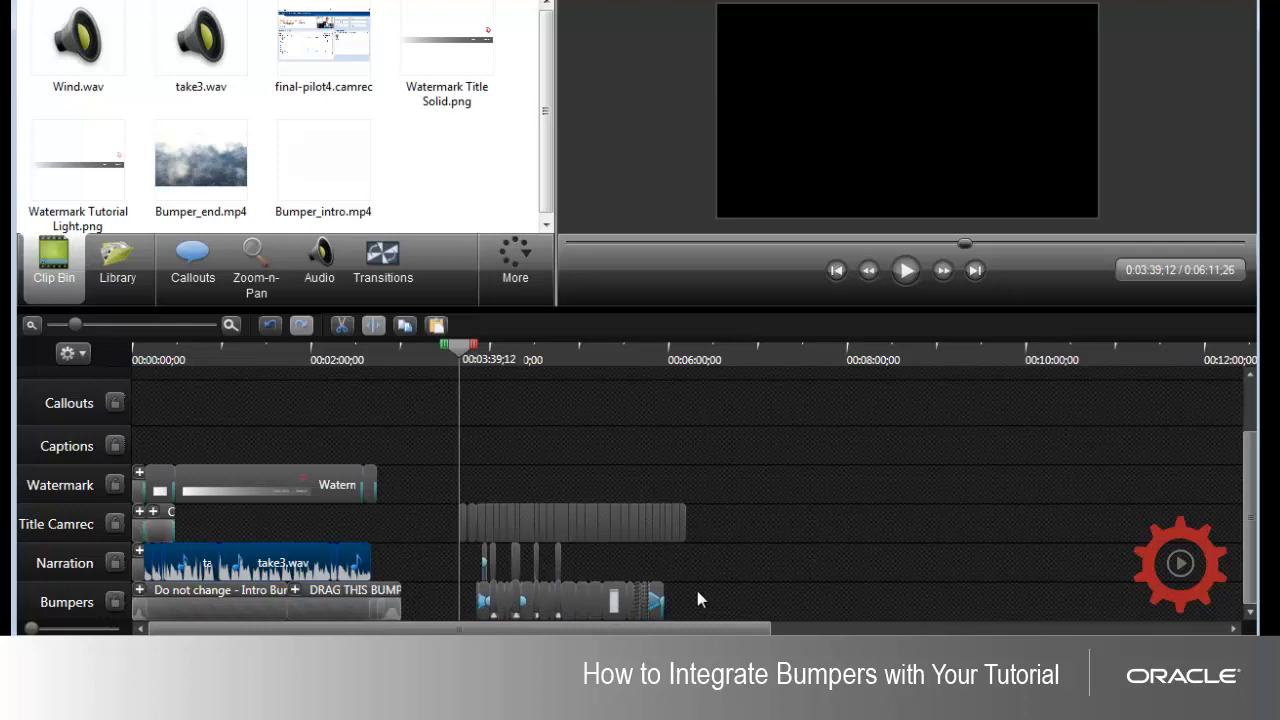
pyautogui.hotkey('ctrl', 'z')
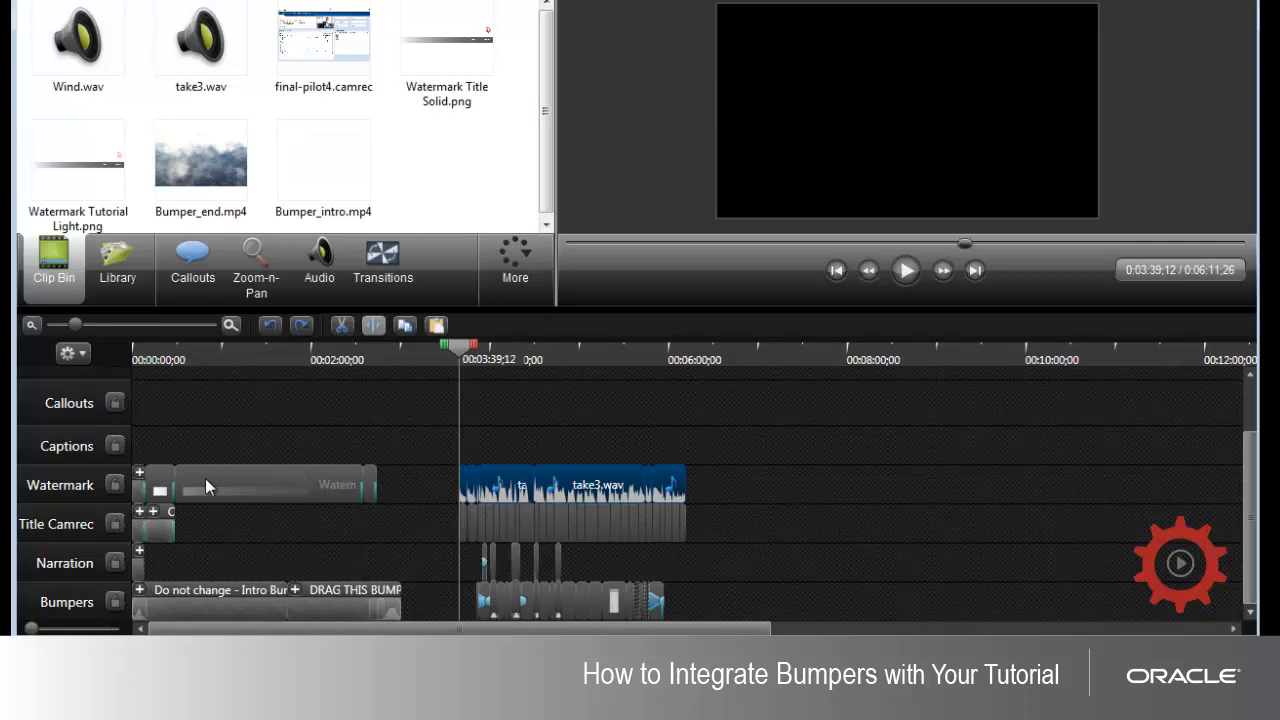
pyautogui.click(603, 461)
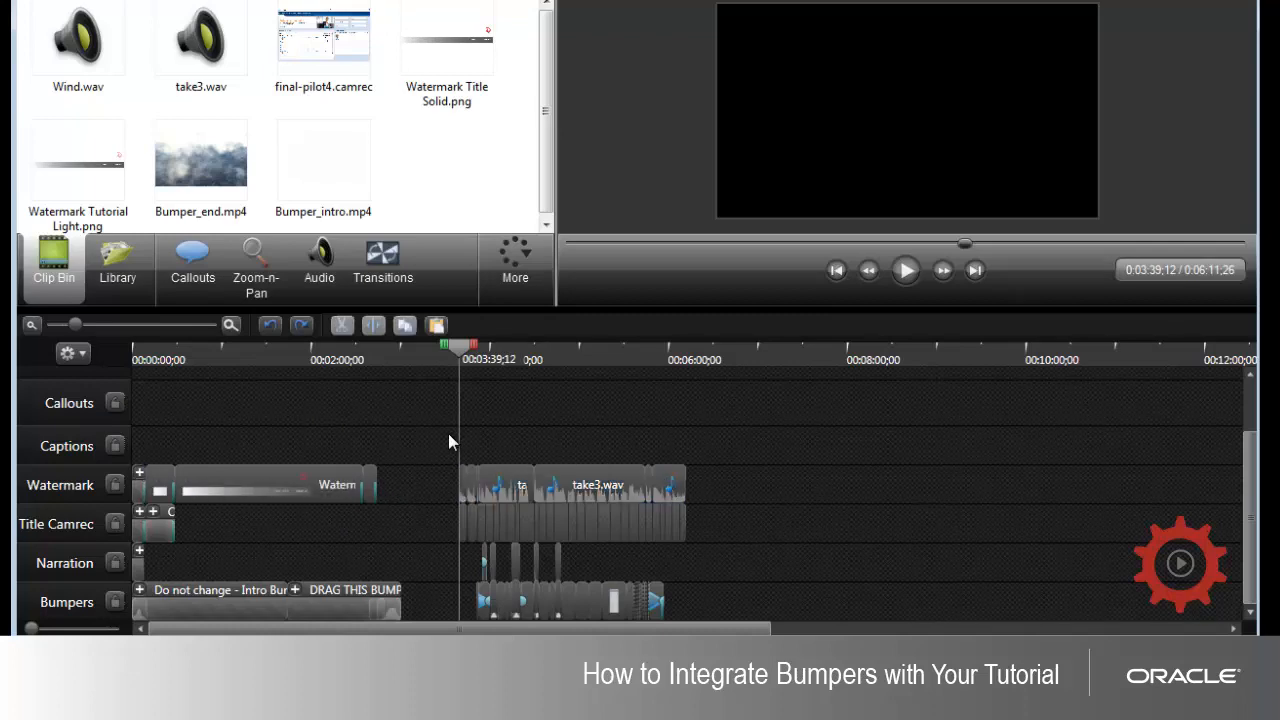
# Step: Move all the tutorial clips up two tracks, placing the take3.wav audio on Callouts and the captions on Captions, and clear the selection
pyautogui.moveTo(439, 444); pyautogui.dragTo(675, 568)
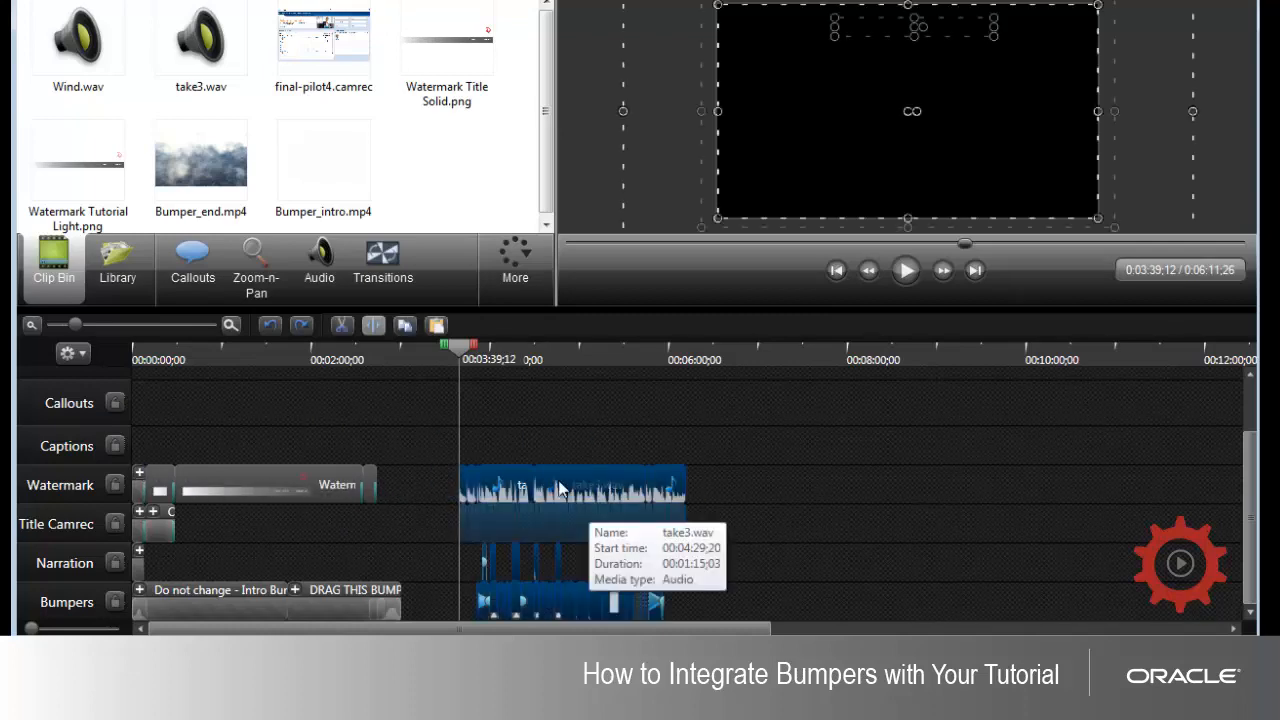
pyautogui.moveTo(560, 488); pyautogui.dragTo(558, 410)
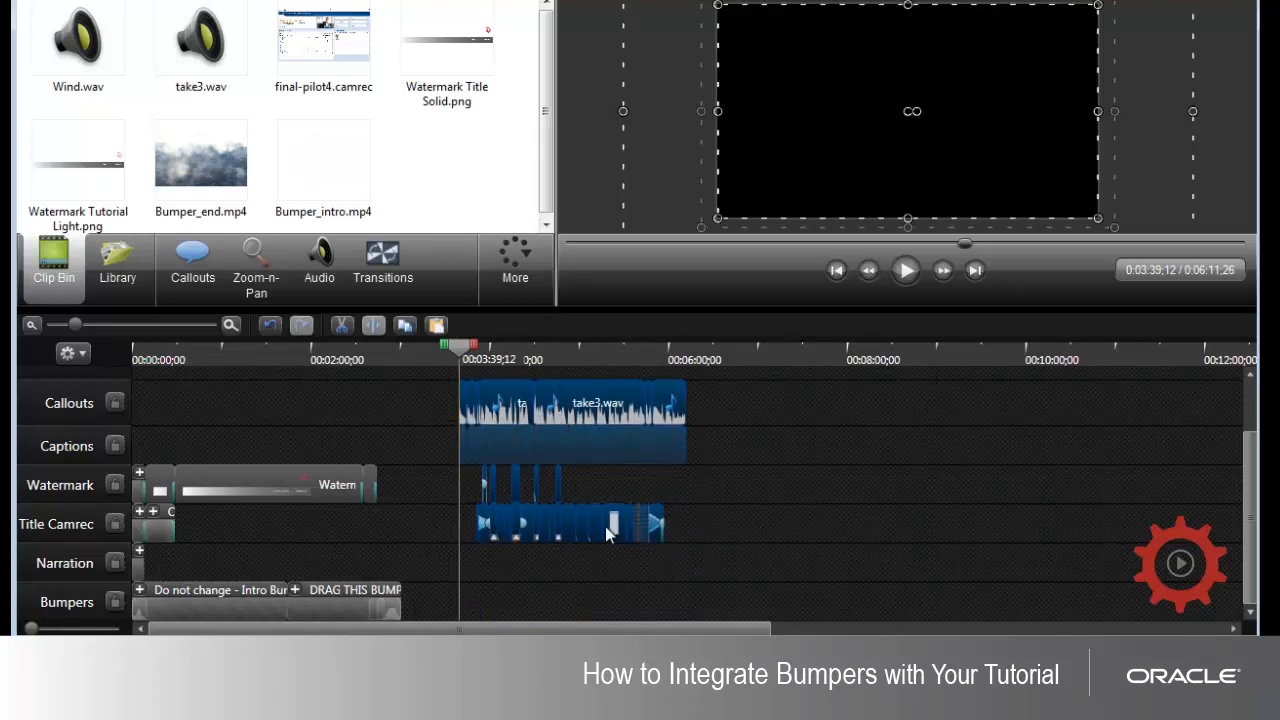
pyautogui.click(123, 324)
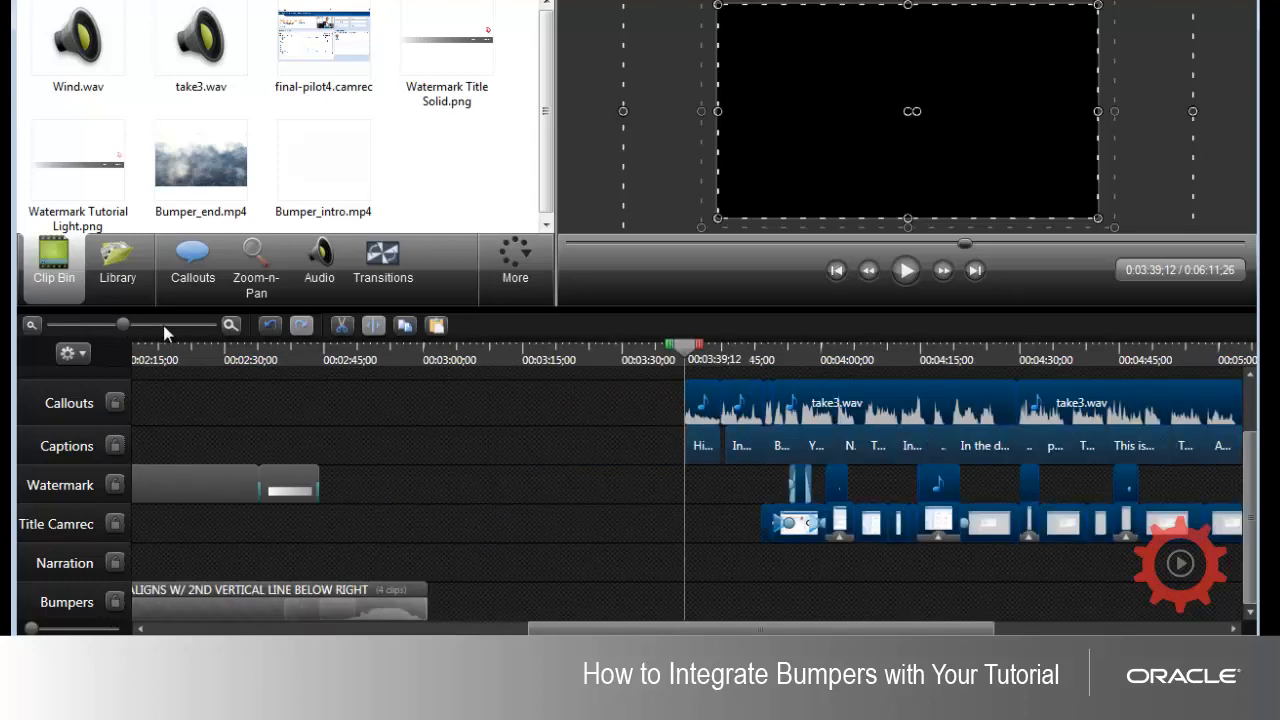
pyautogui.click(163, 325)
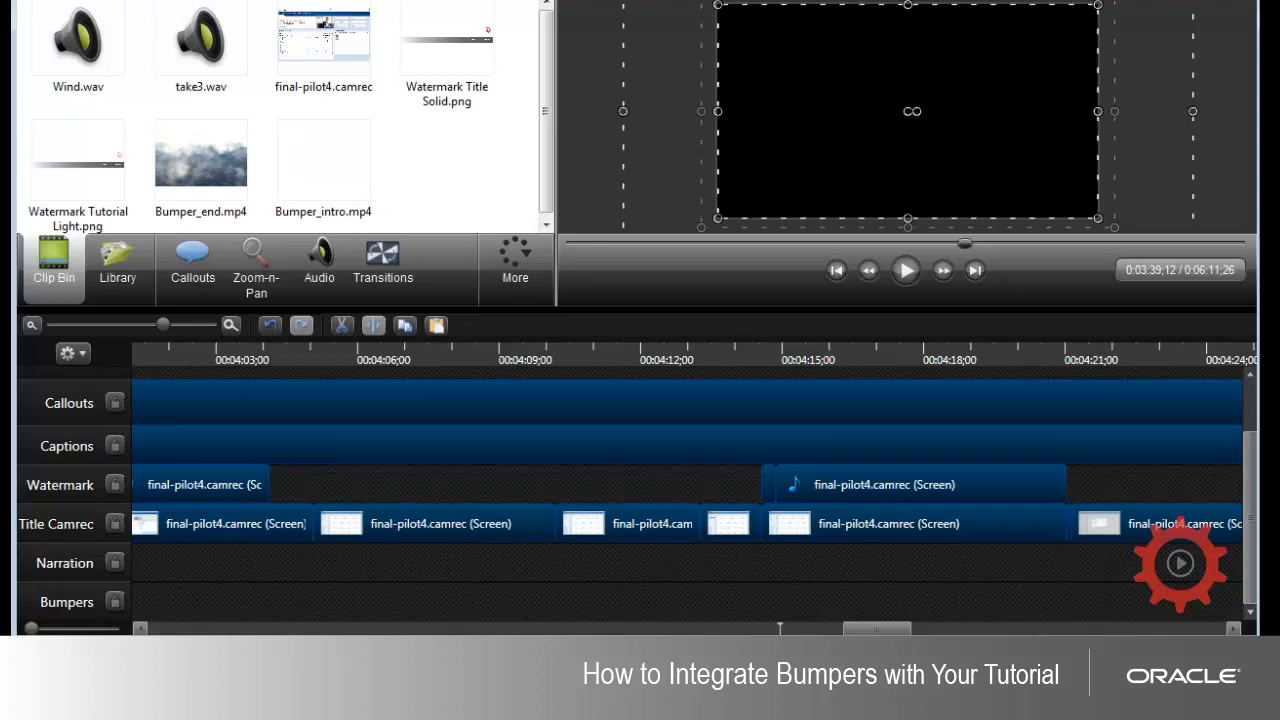
pyautogui.moveTo(877, 629); pyautogui.dragTo(872, 629)
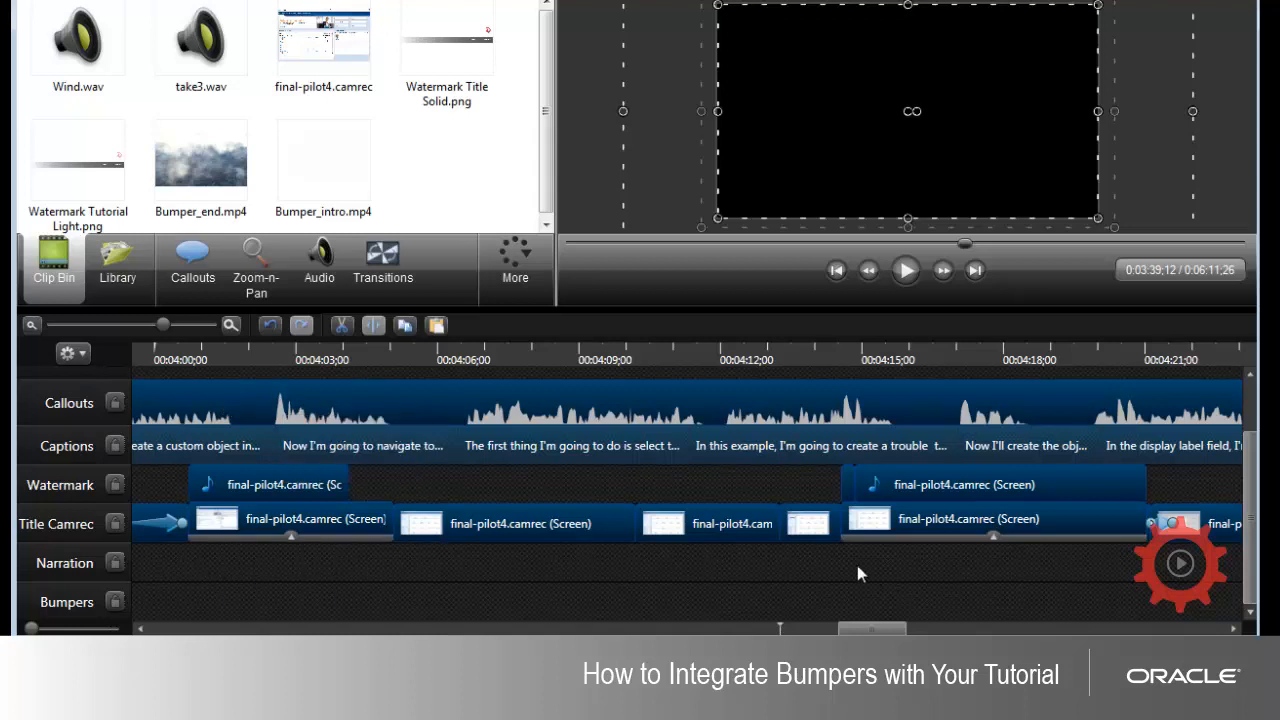
pyautogui.moveTo(875, 628); pyautogui.dragTo(808, 631)
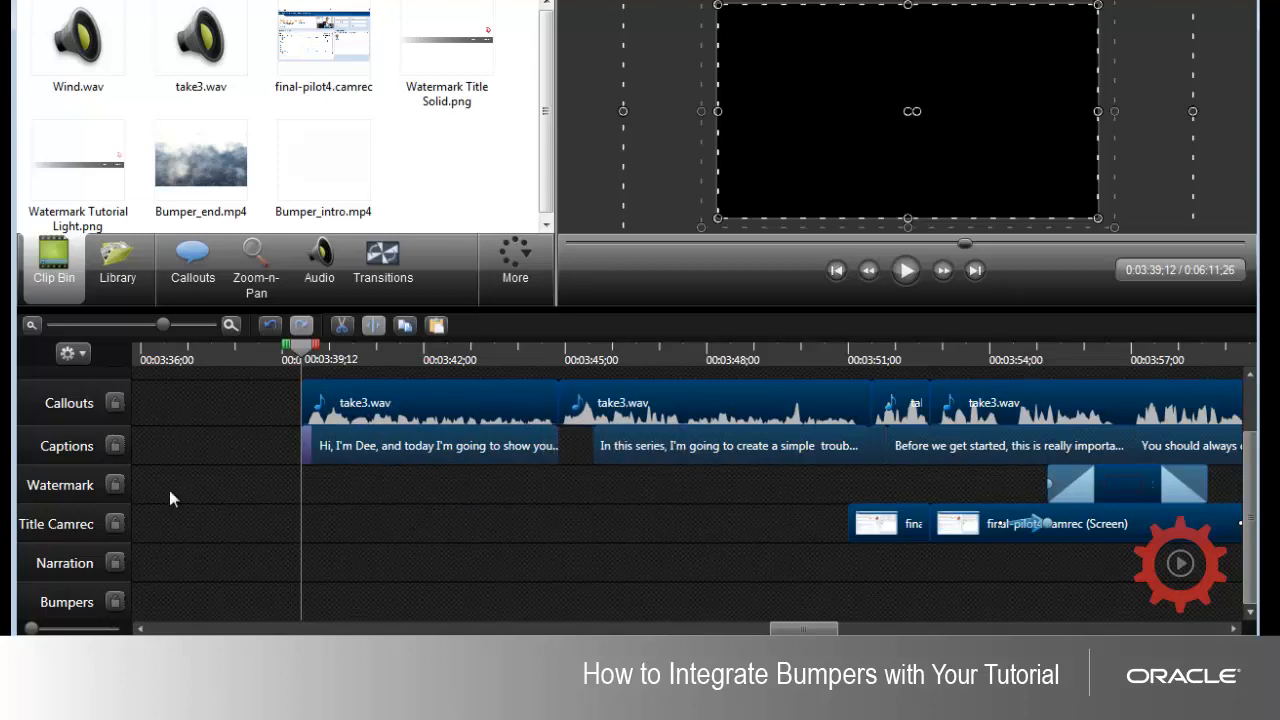
pyautogui.click(280, 396)
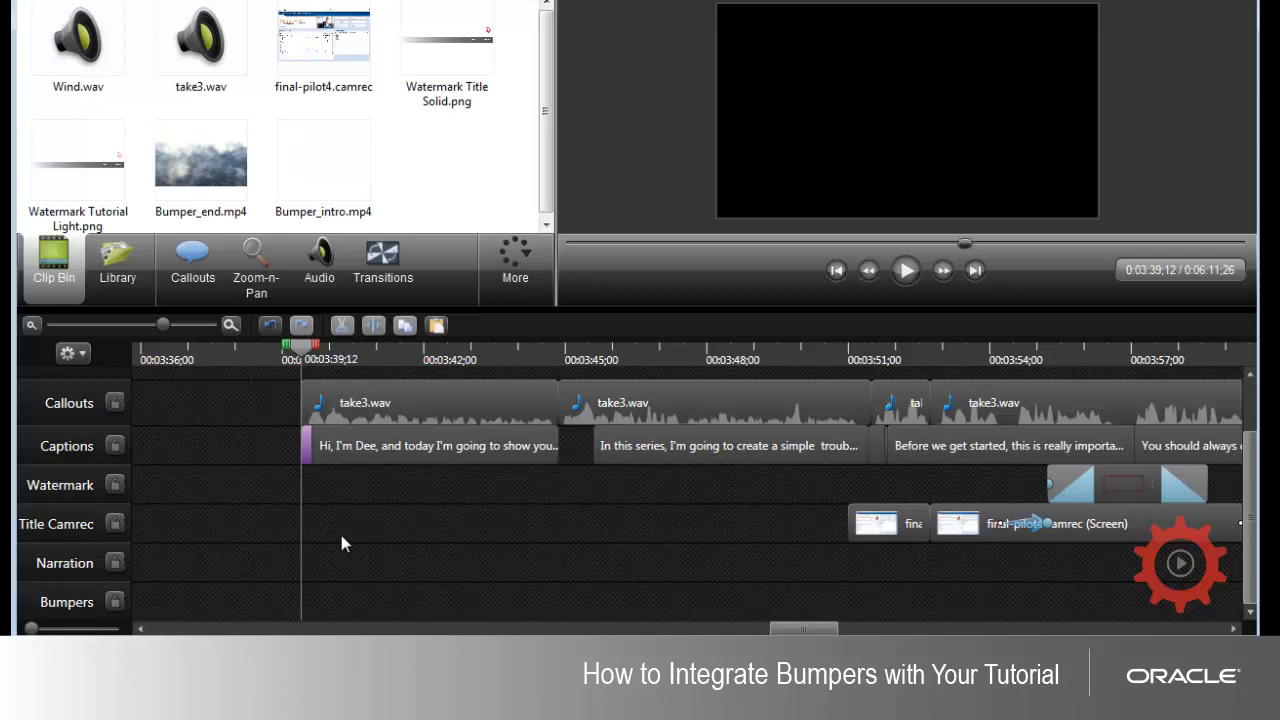
# Step: Move all the take3.wav audio clips from the Callouts track to the Narration track, starting at 00:03:39;12 in line with the first caption
pyautogui.moveTo(162, 325); pyautogui.dragTo(105, 314)
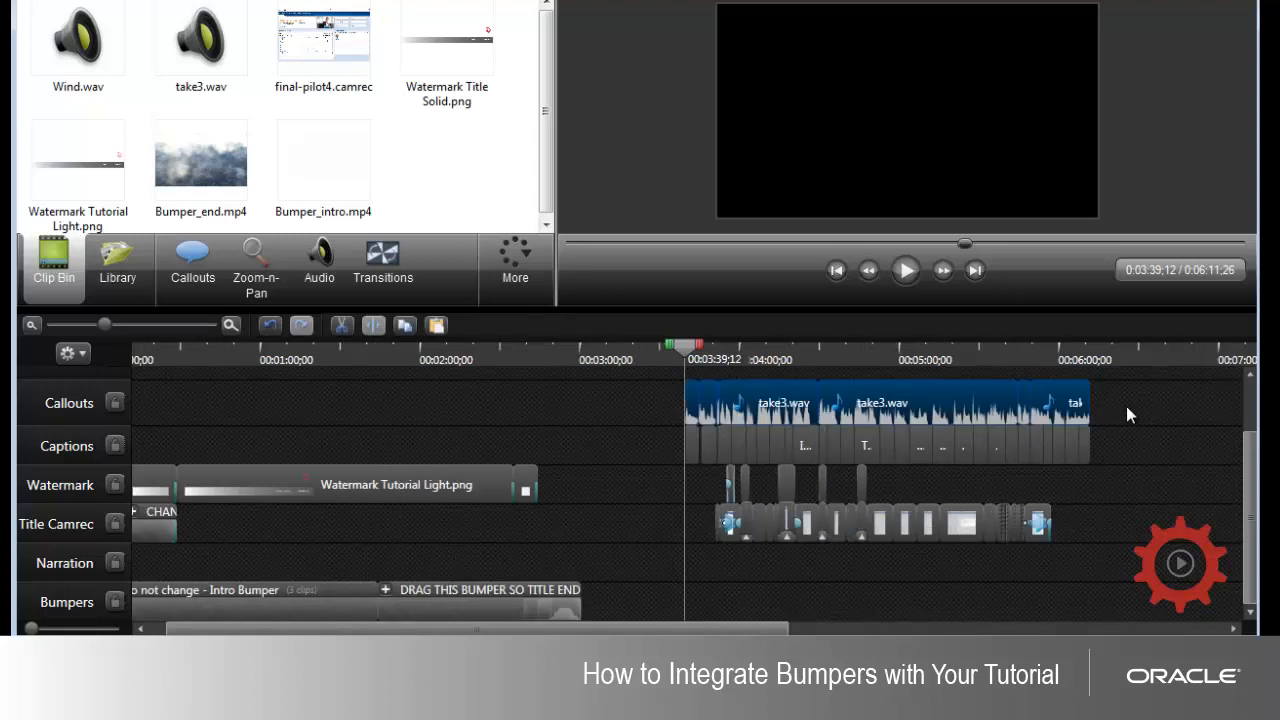
pyautogui.click(689, 400)
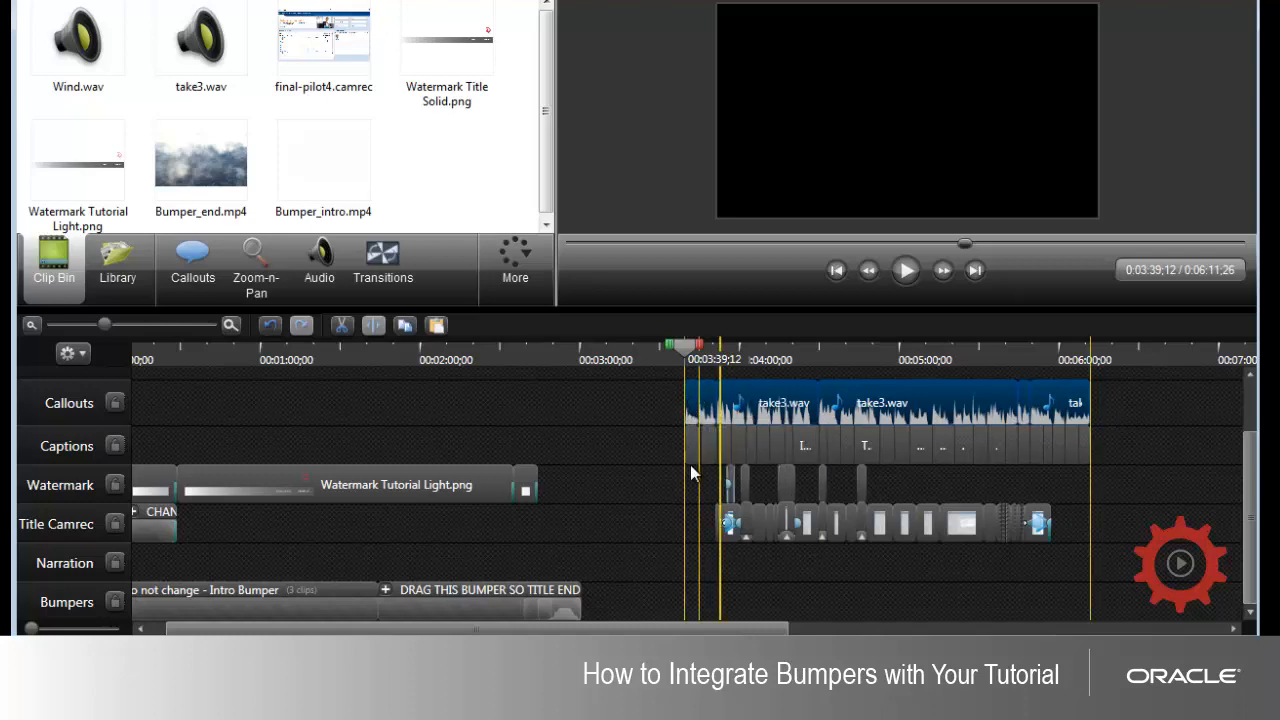
pyautogui.moveTo(693, 557); pyautogui.dragTo(693, 562)
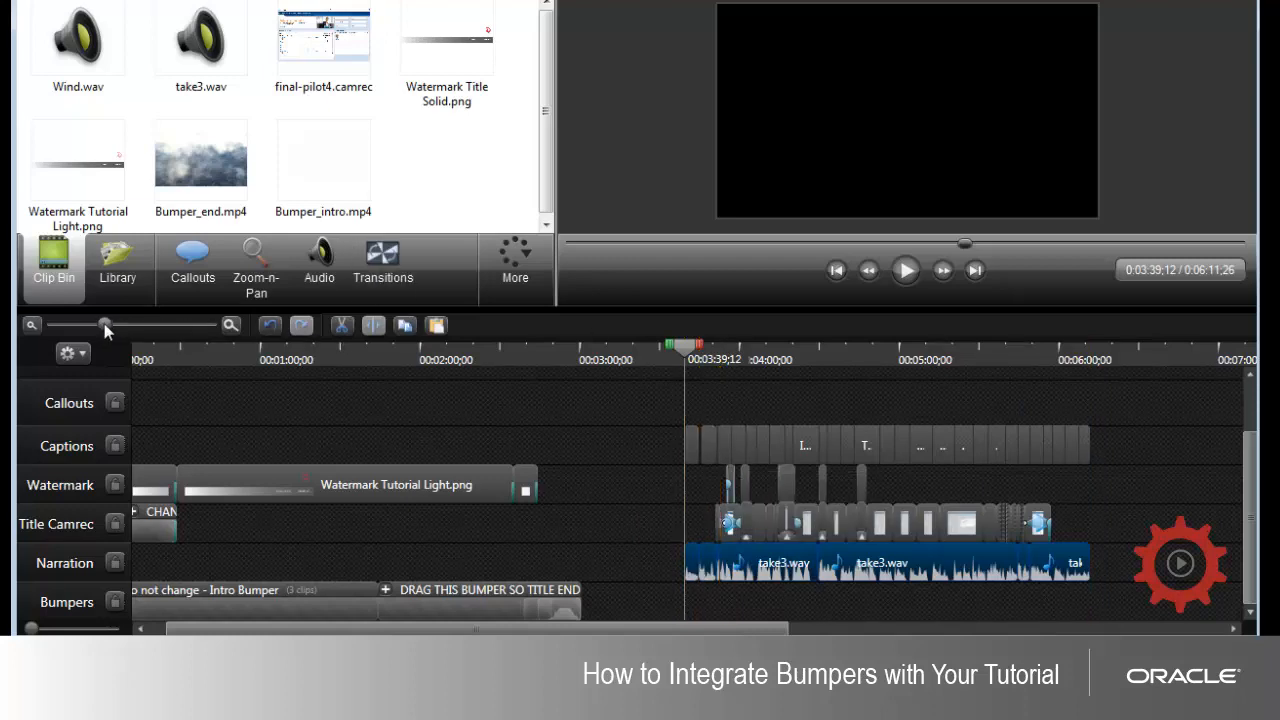
pyautogui.moveTo(105, 326); pyautogui.dragTo(213, 326)
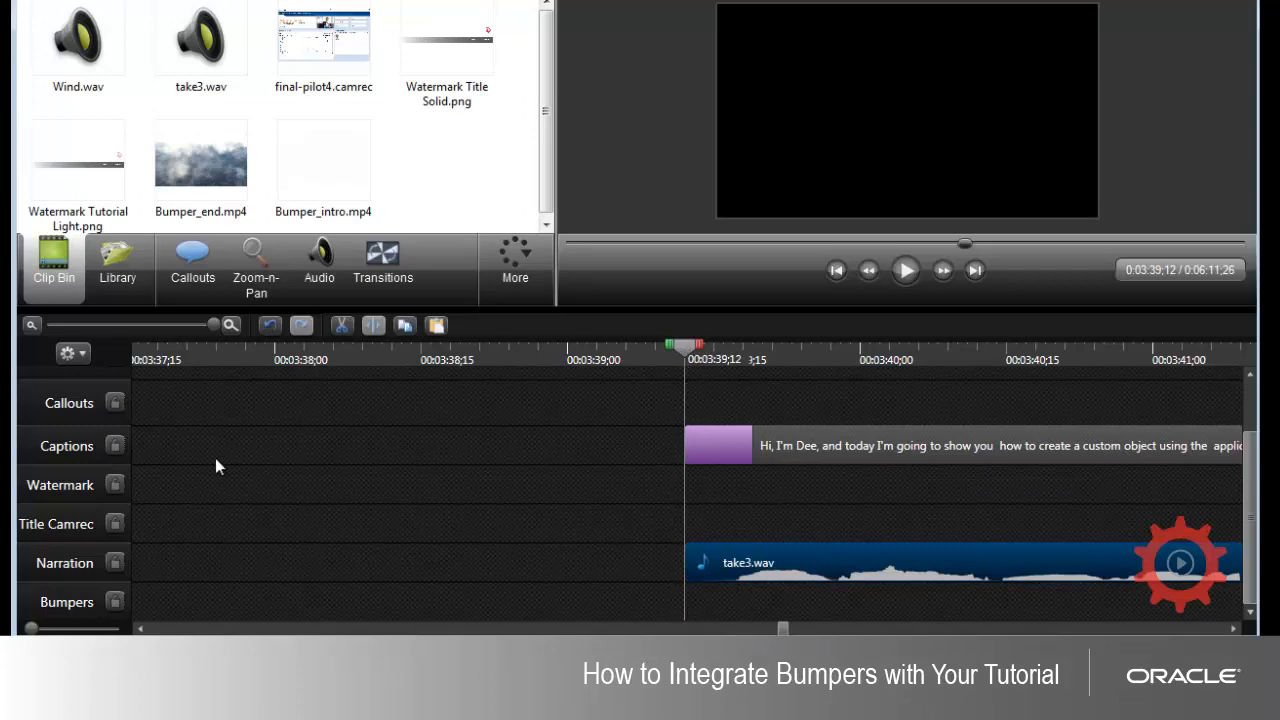
pyautogui.click(143, 325)
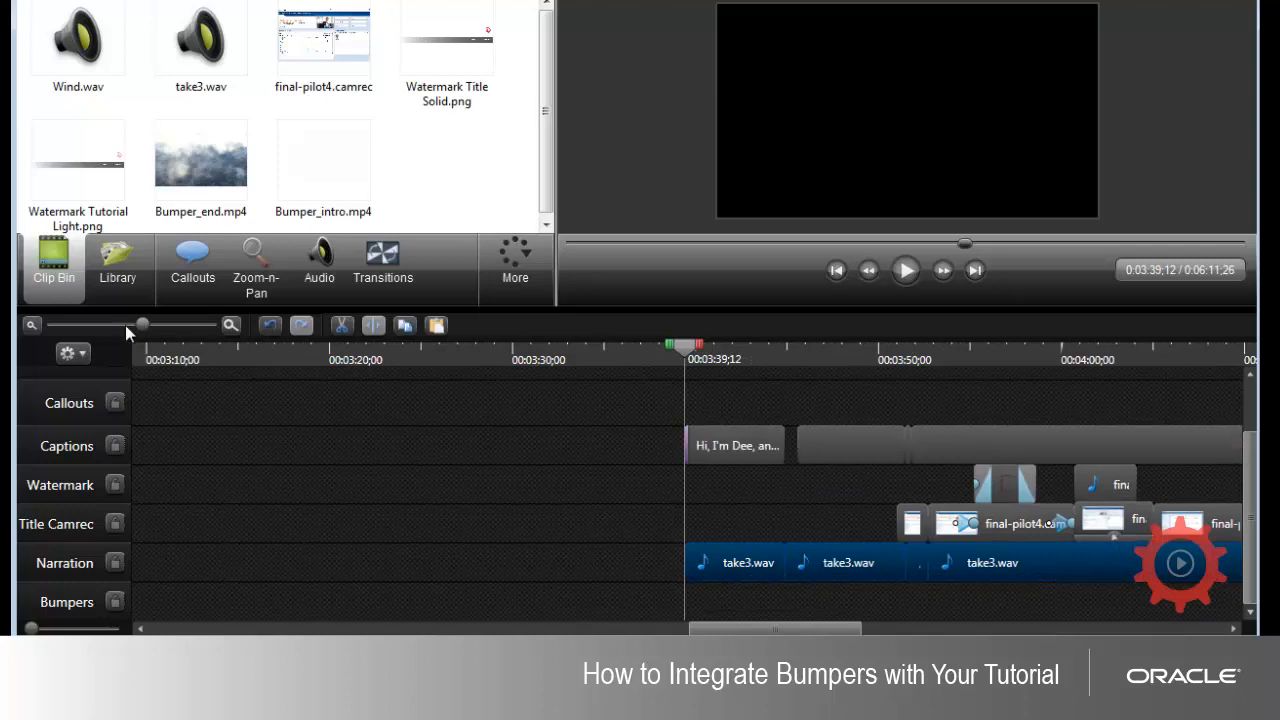
pyautogui.click(110, 325)
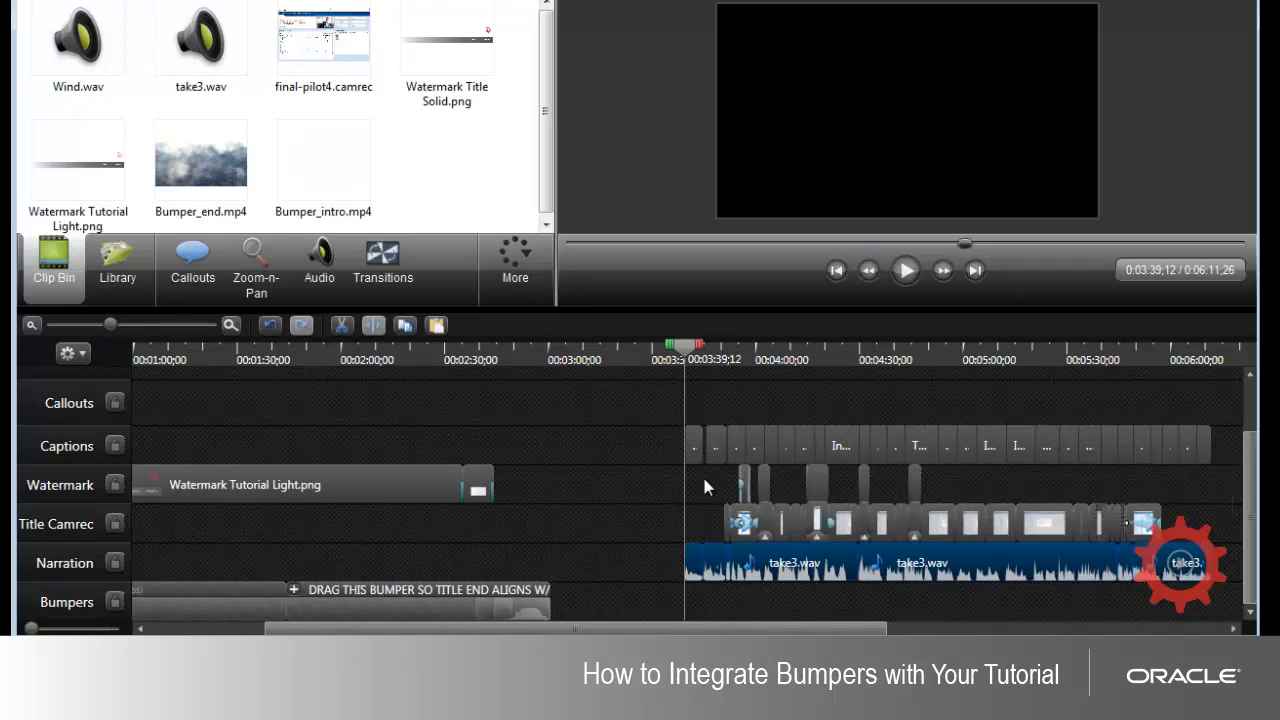
# Step: Select the tutorial clips on the Watermark track and place the playhead at 00:03:55;07, the start of the Sketch Motion callout
pyautogui.moveTo(704, 484); pyautogui.dragTo(992, 497)
pyautogui.click(733, 361)
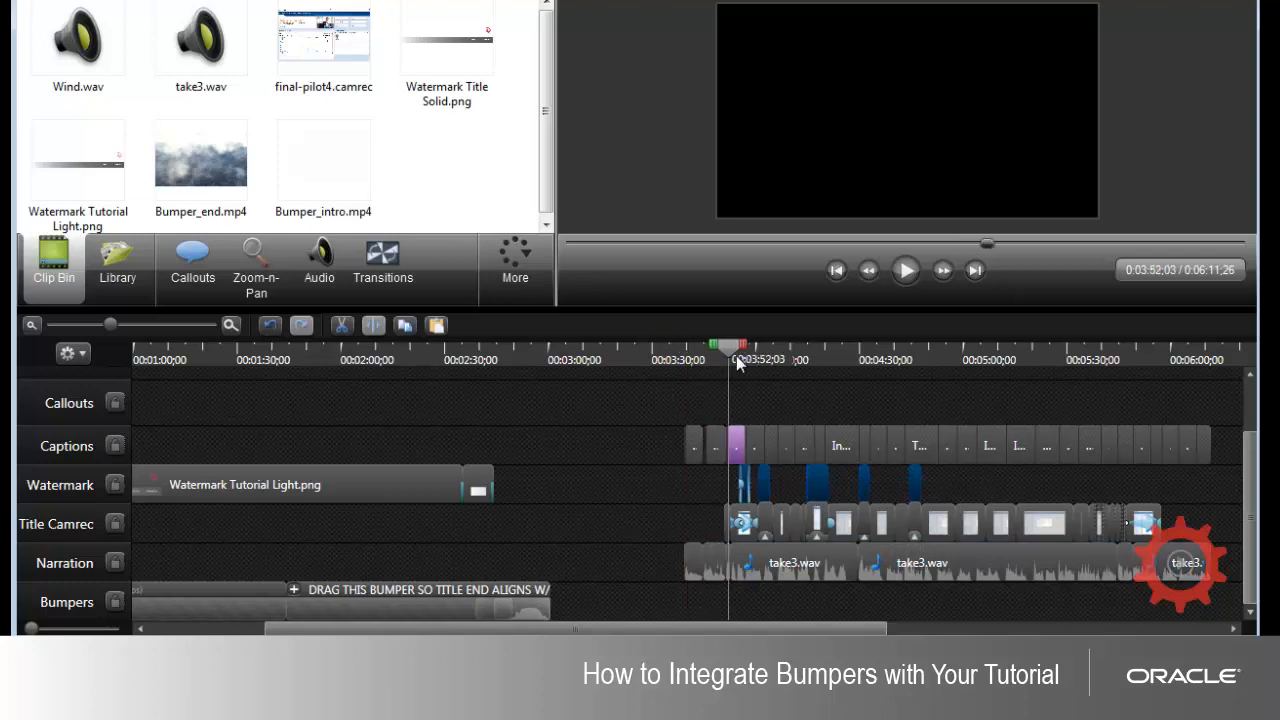
pyautogui.click(737, 363)
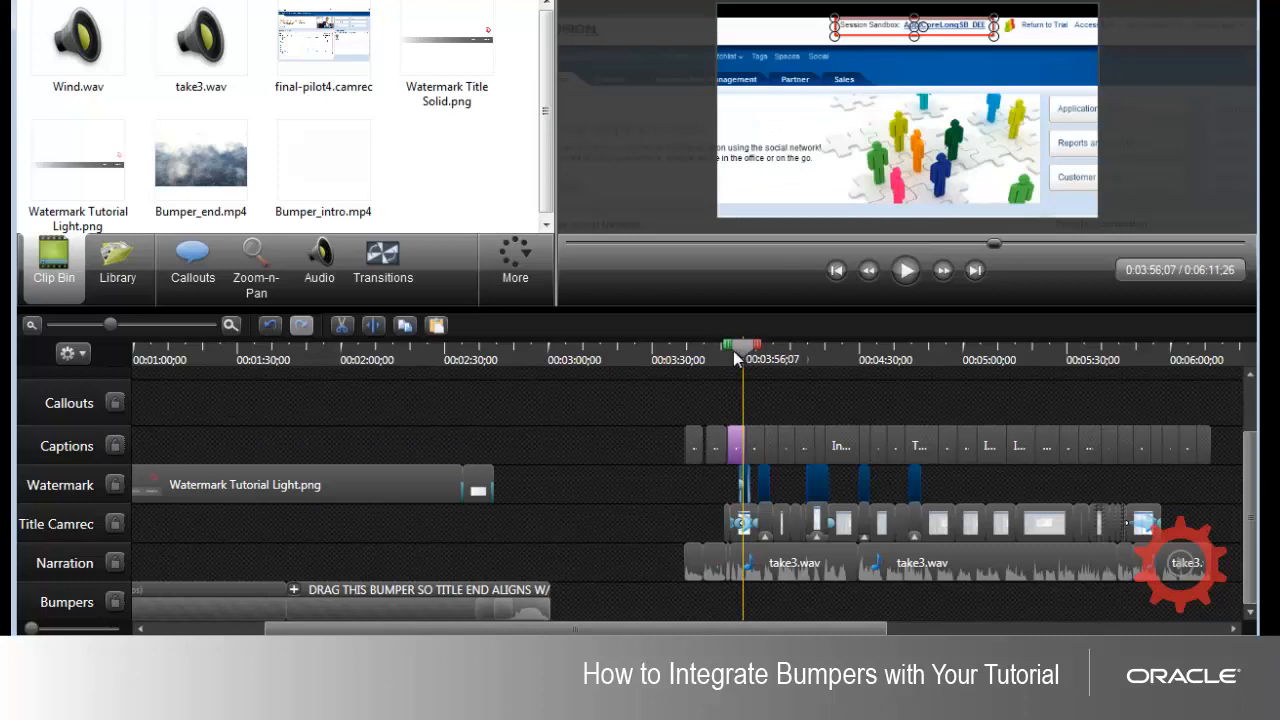
pyautogui.click(733, 355)
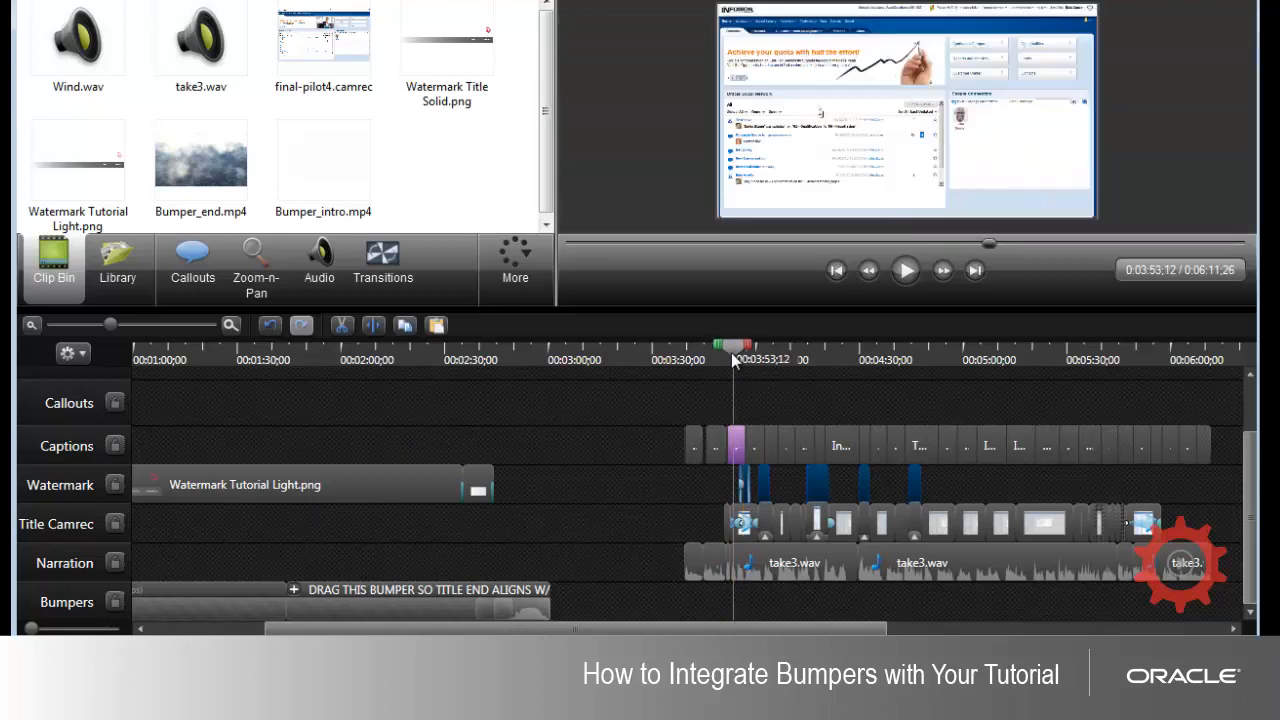
pyautogui.click(743, 359)
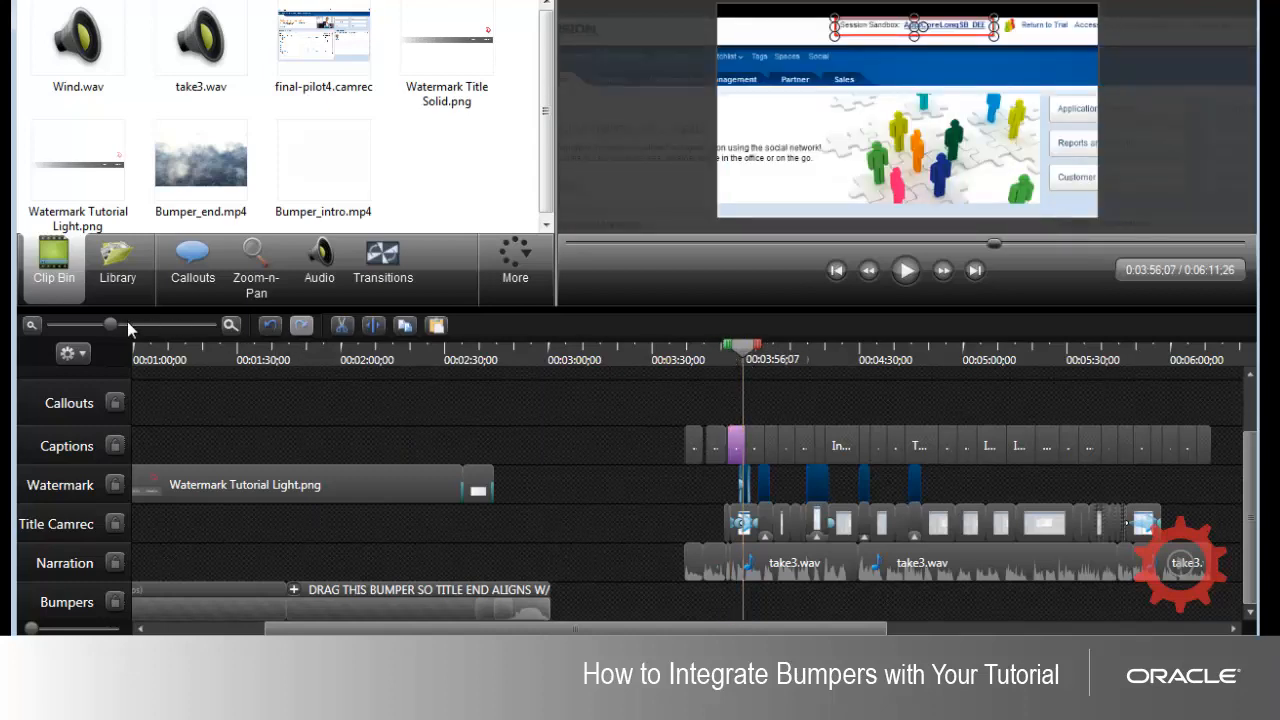
pyautogui.moveTo(114, 323); pyautogui.dragTo(197, 328)
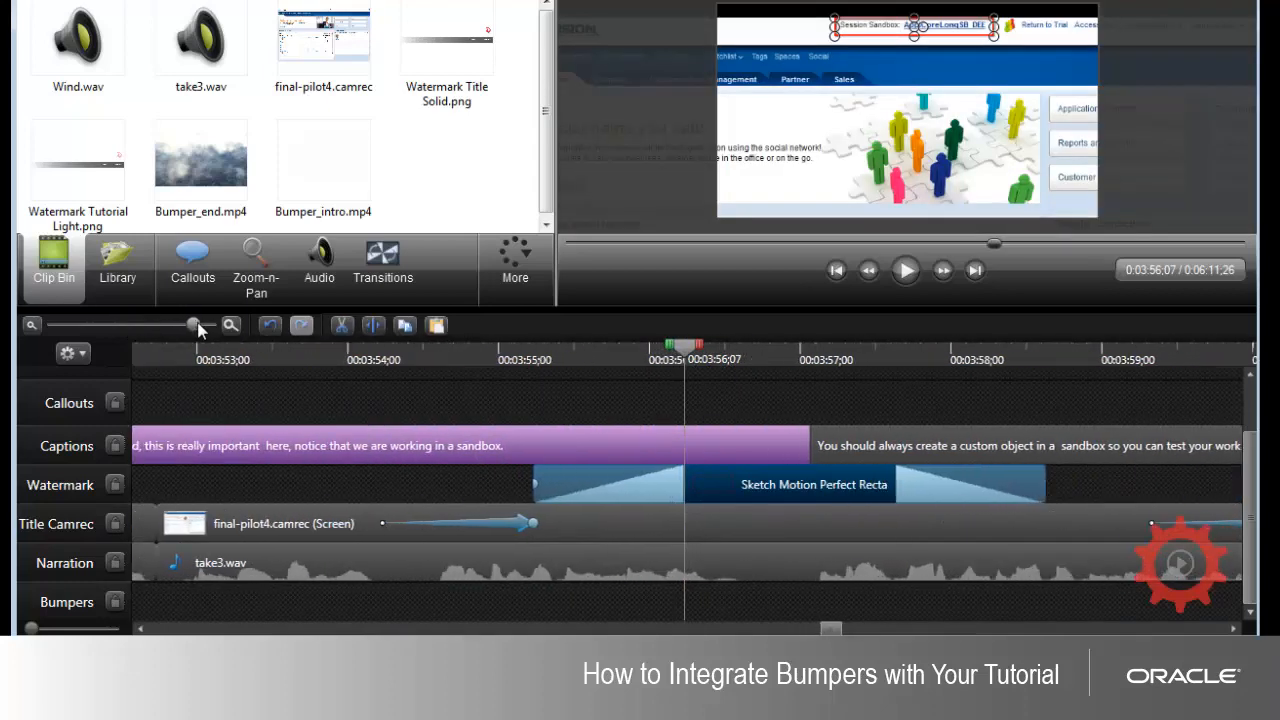
pyautogui.moveTo(685, 346); pyautogui.dragTo(531, 352)
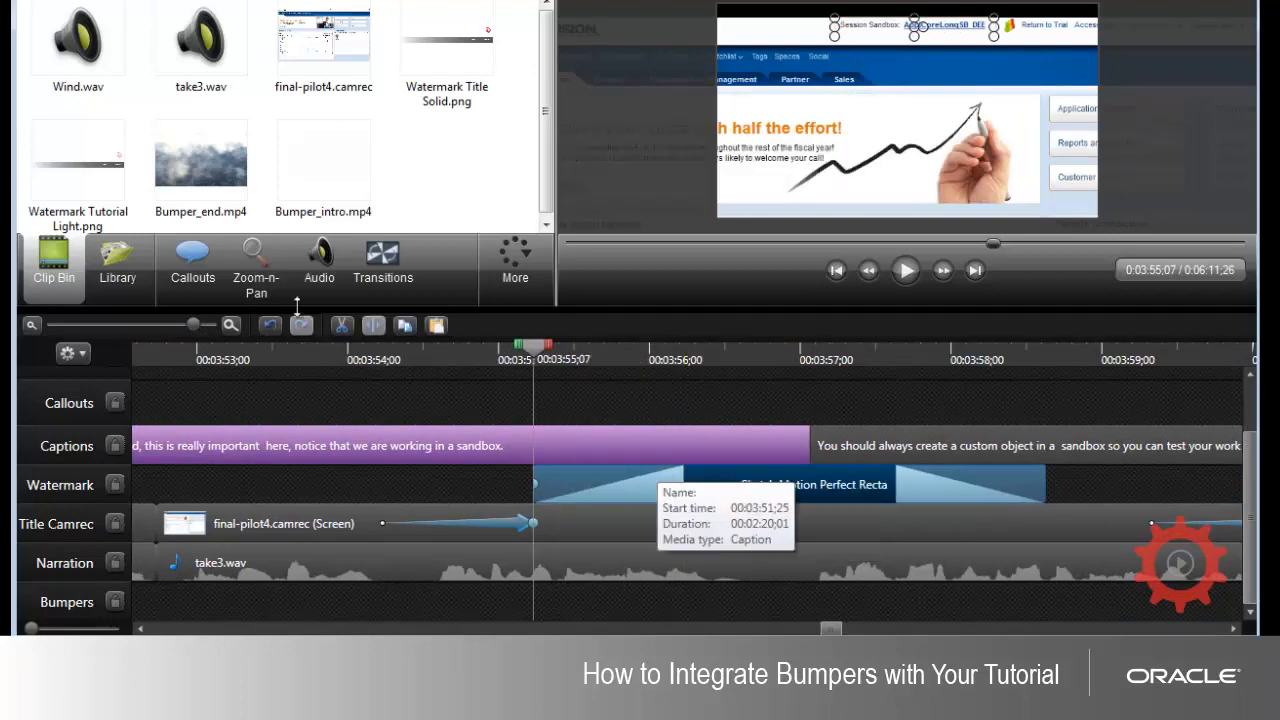
pyautogui.moveTo(194, 325); pyautogui.dragTo(124, 323)
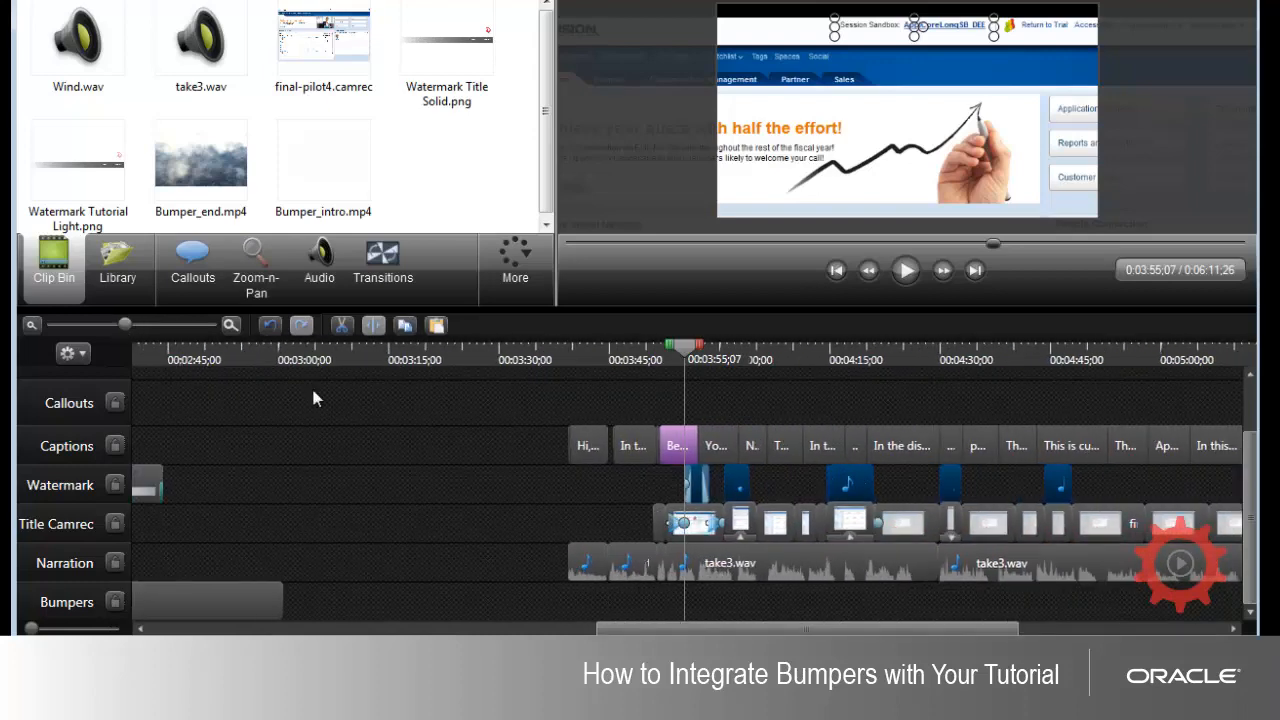
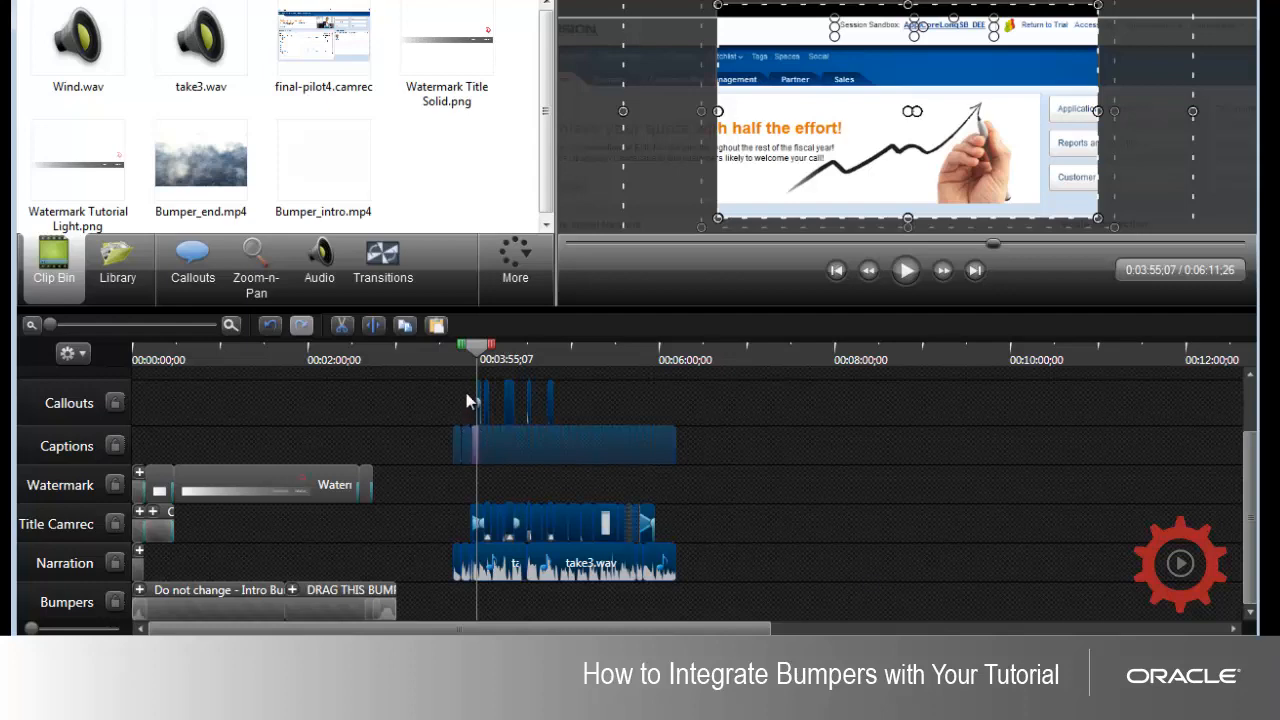
# Step: Try to move all the tutorial clips earlier on their tracks, starting the first take3.wav clip at 00:00:17;10
pyautogui.moveTo(424, 393); pyautogui.dragTo(830, 583)
pyautogui.moveTo(52, 324); pyautogui.dragTo(129, 331)
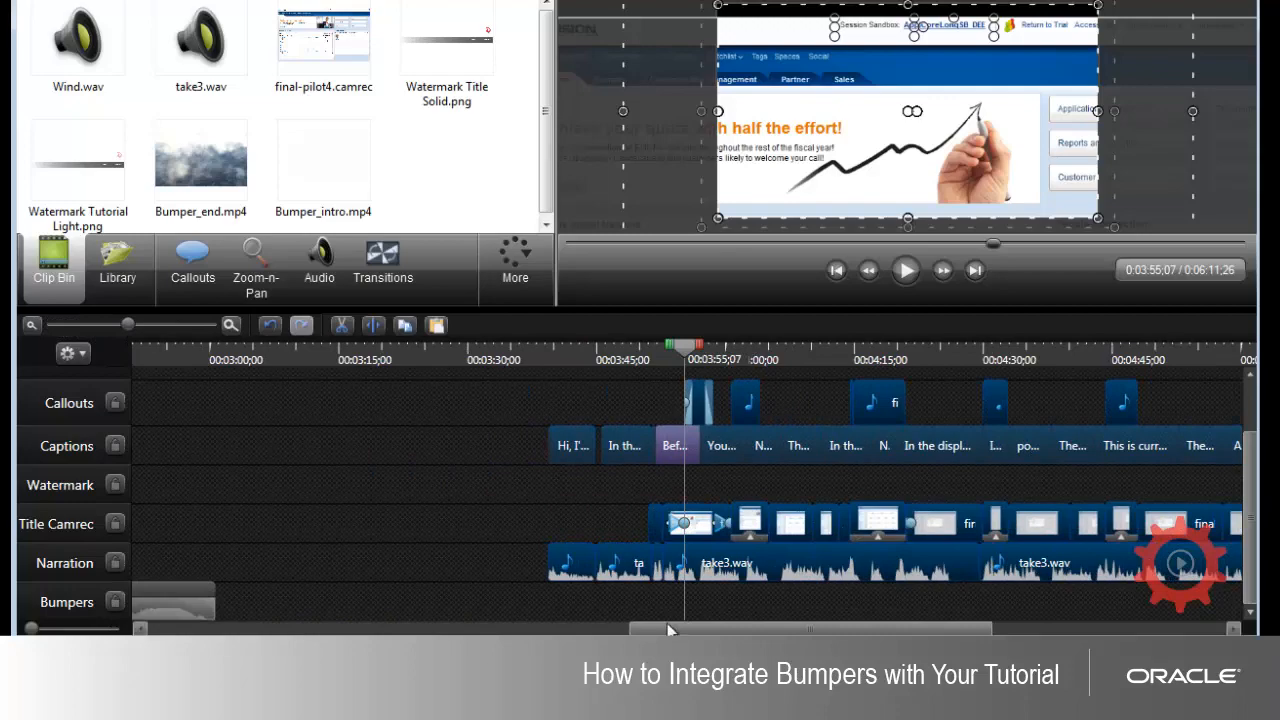
pyautogui.moveTo(670, 630); pyautogui.dragTo(110, 621)
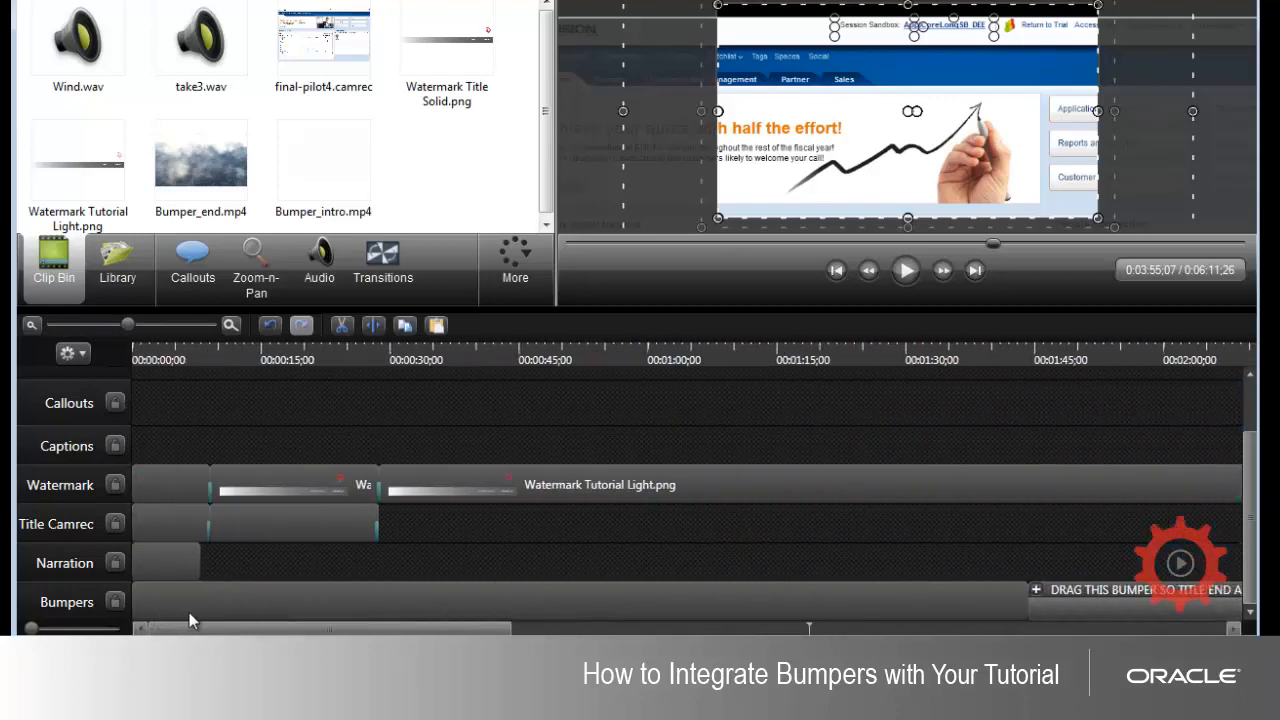
pyautogui.moveTo(189, 613); pyautogui.dragTo(697, 585)
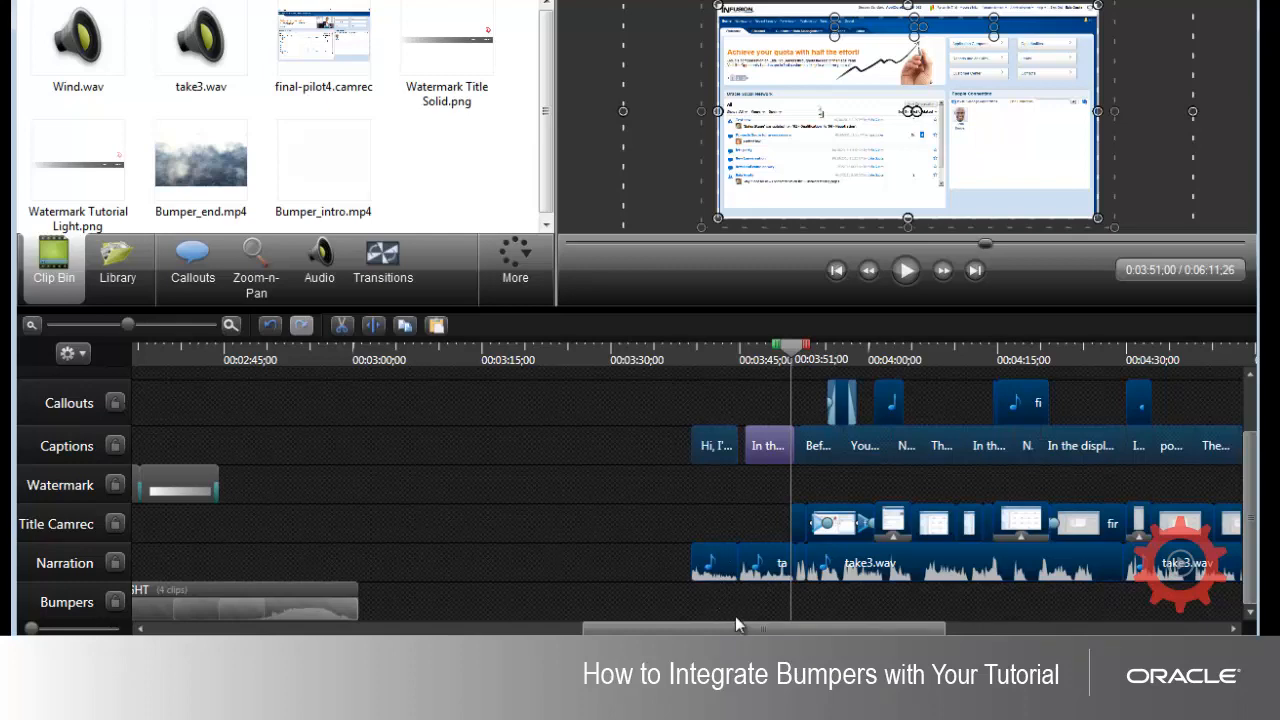
pyautogui.moveTo(732, 628); pyautogui.dragTo(619, 632)
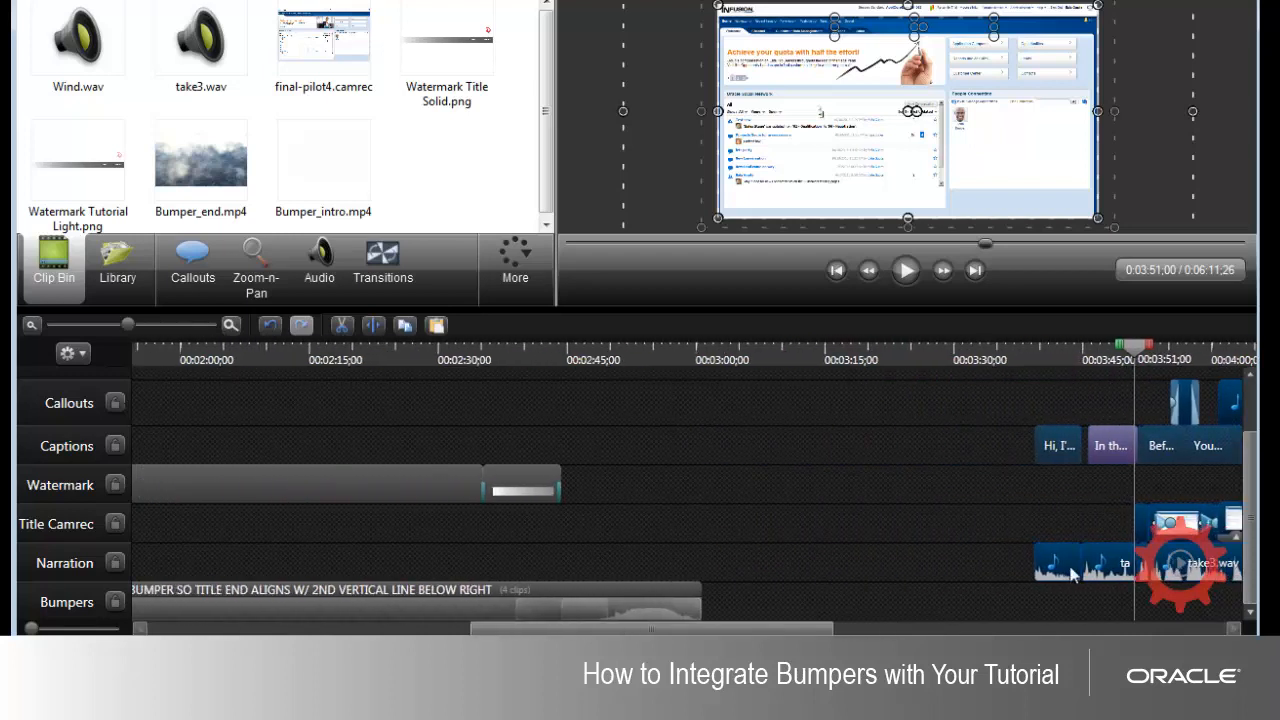
pyautogui.moveTo(1049, 567); pyautogui.dragTo(262, 566)
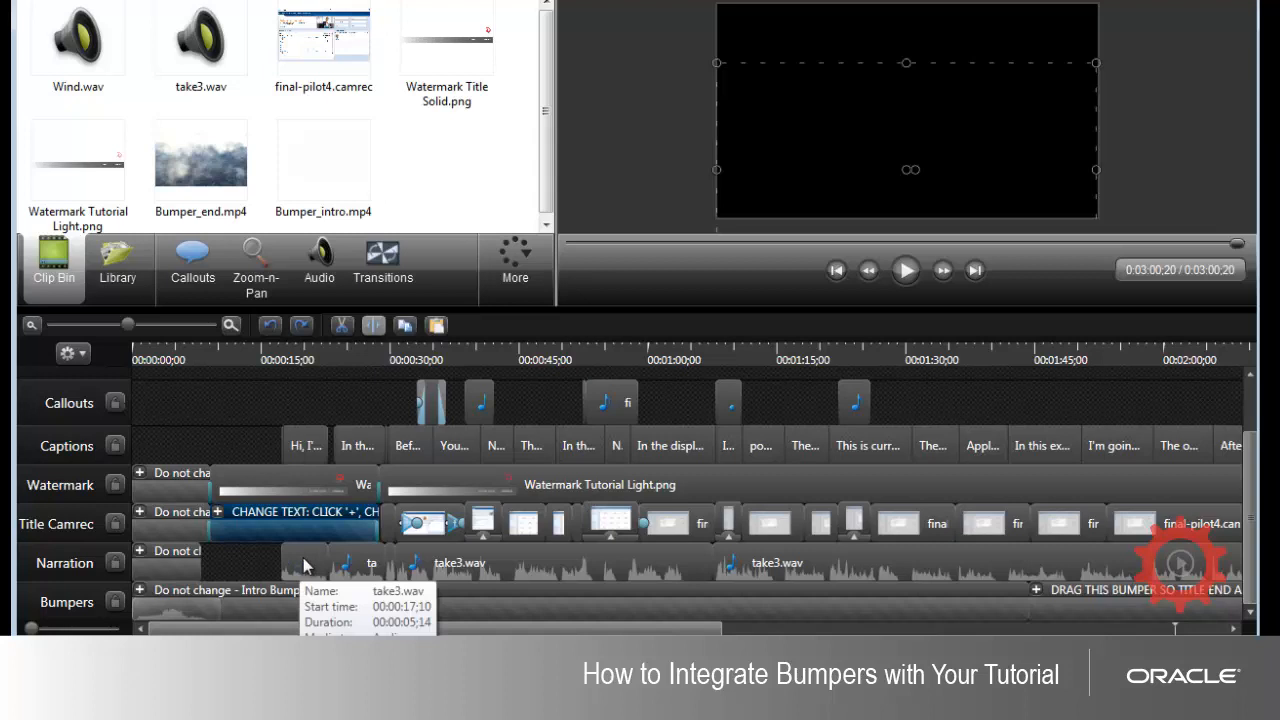
# Step: Mark the end of the intro clip on Narration with the playhead at 00:00:08;00, guided by the first take3.wav clip, and undo the clip moves
pyautogui.moveTo(305, 566); pyautogui.dragTo(208, 556)
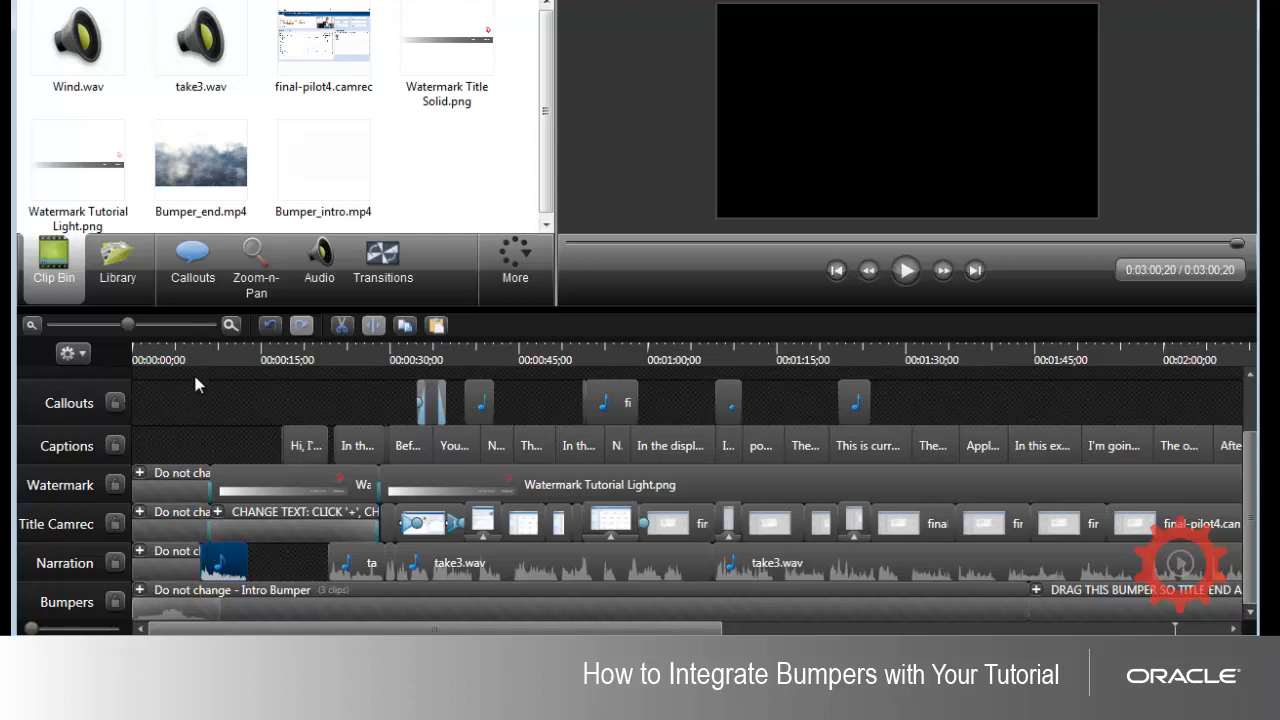
pyautogui.click(207, 357)
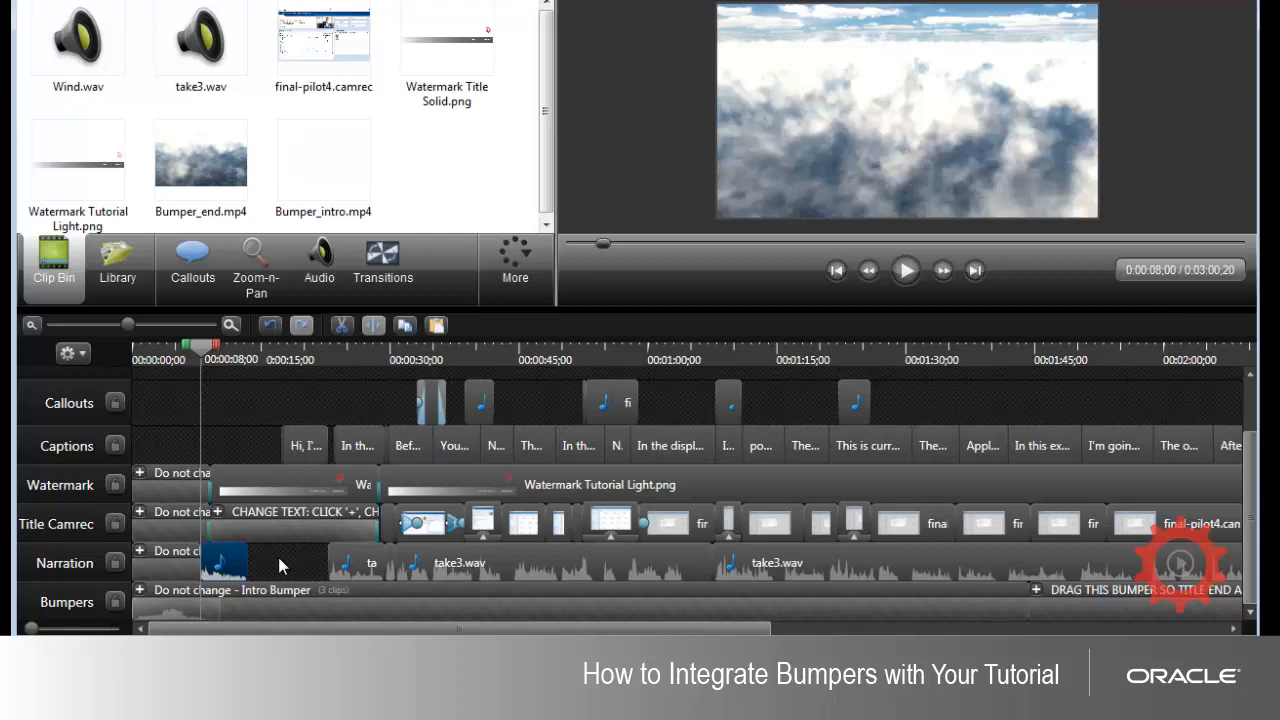
pyautogui.moveTo(280, 567); pyautogui.dragTo(283, 567)
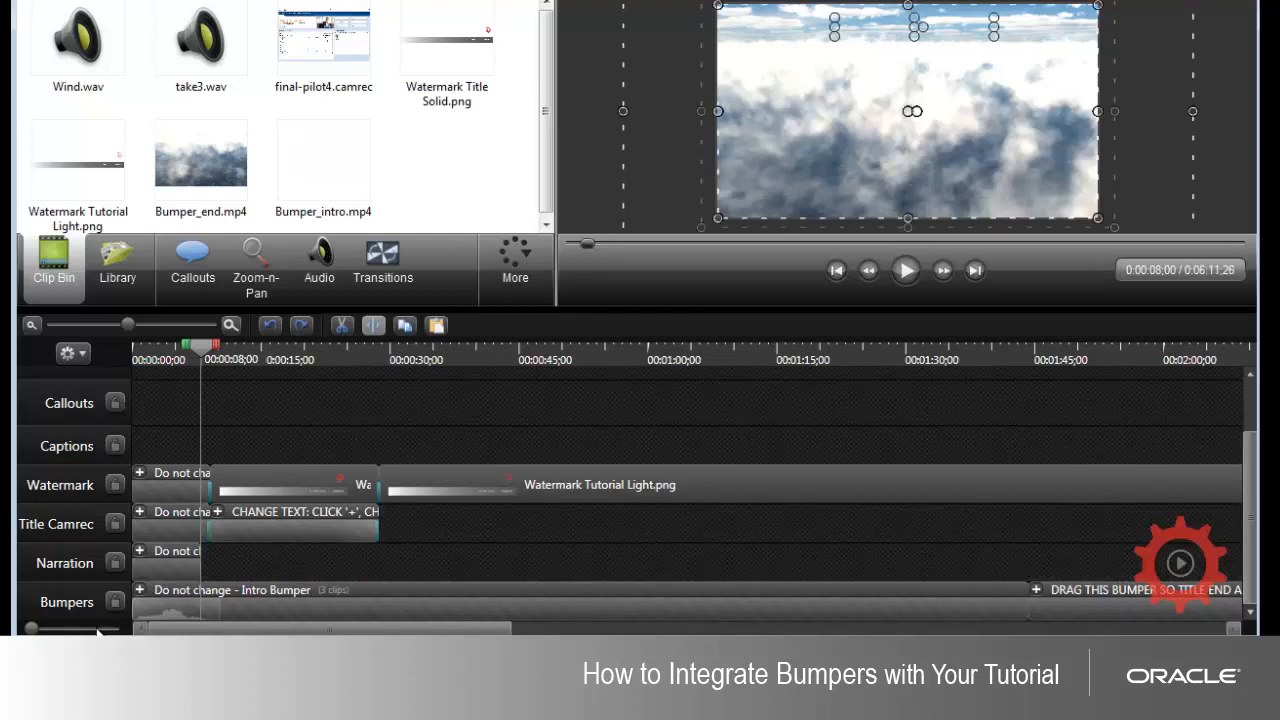
pyautogui.click(158, 325)
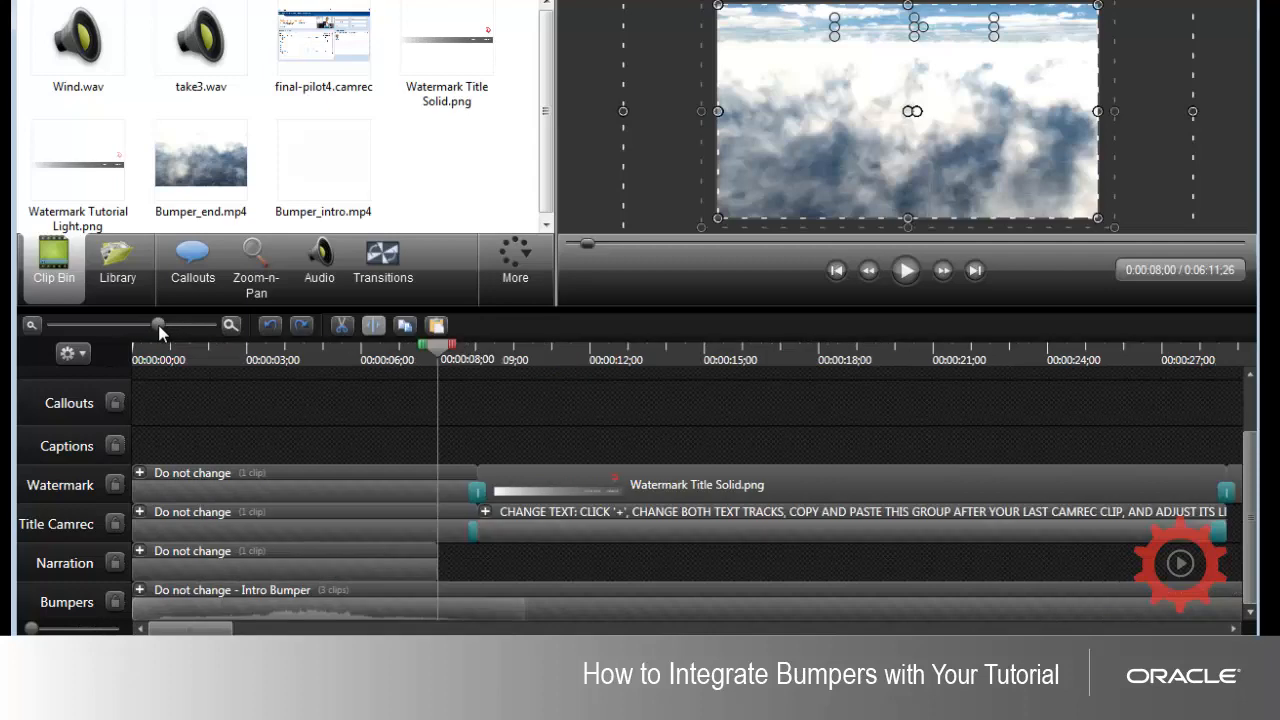
pyautogui.click(174, 325)
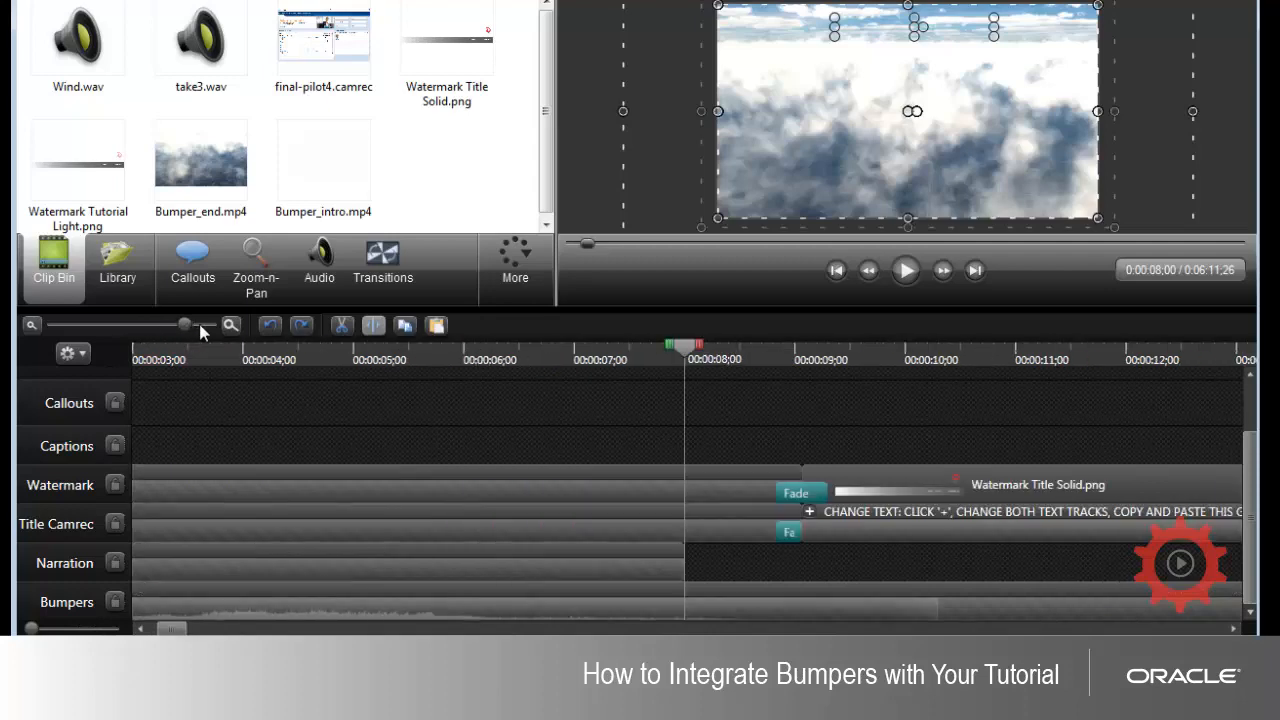
# Step: Shorten the CHANGE TEXT title group on the Title Camrec track so it ends at about 00:00:17
pyautogui.click(92, 320)
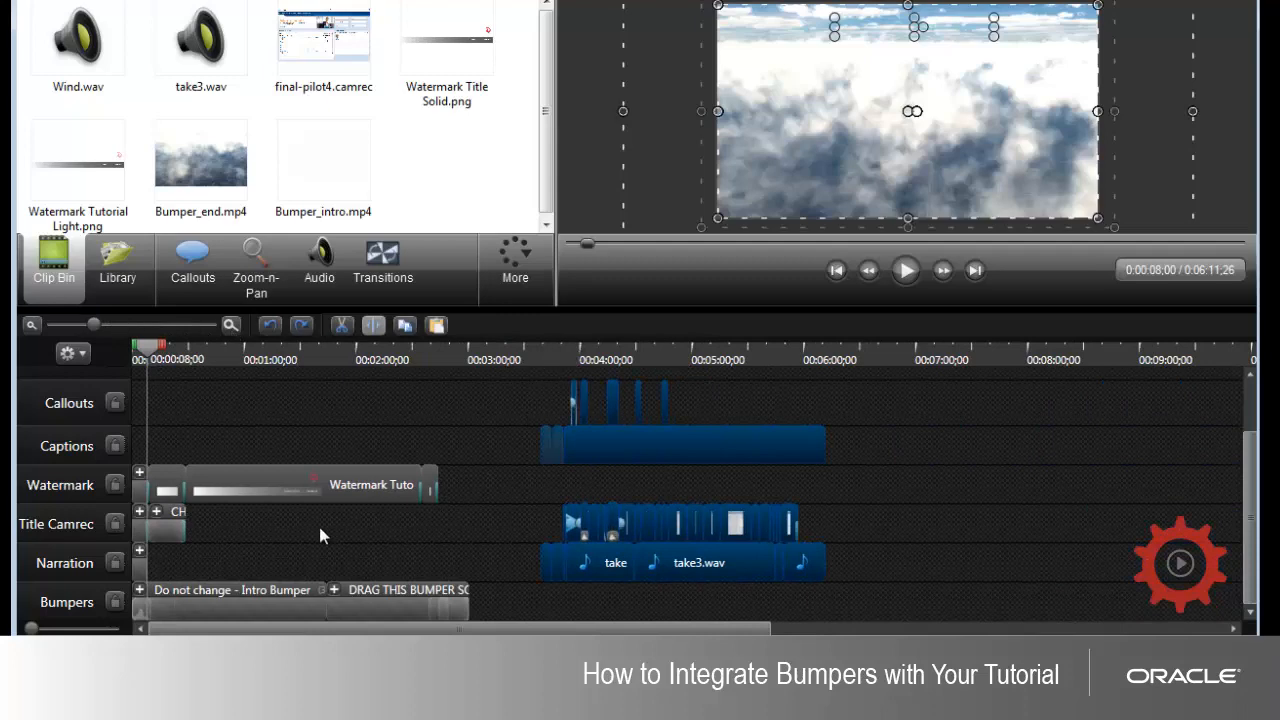
pyautogui.click(180, 522)
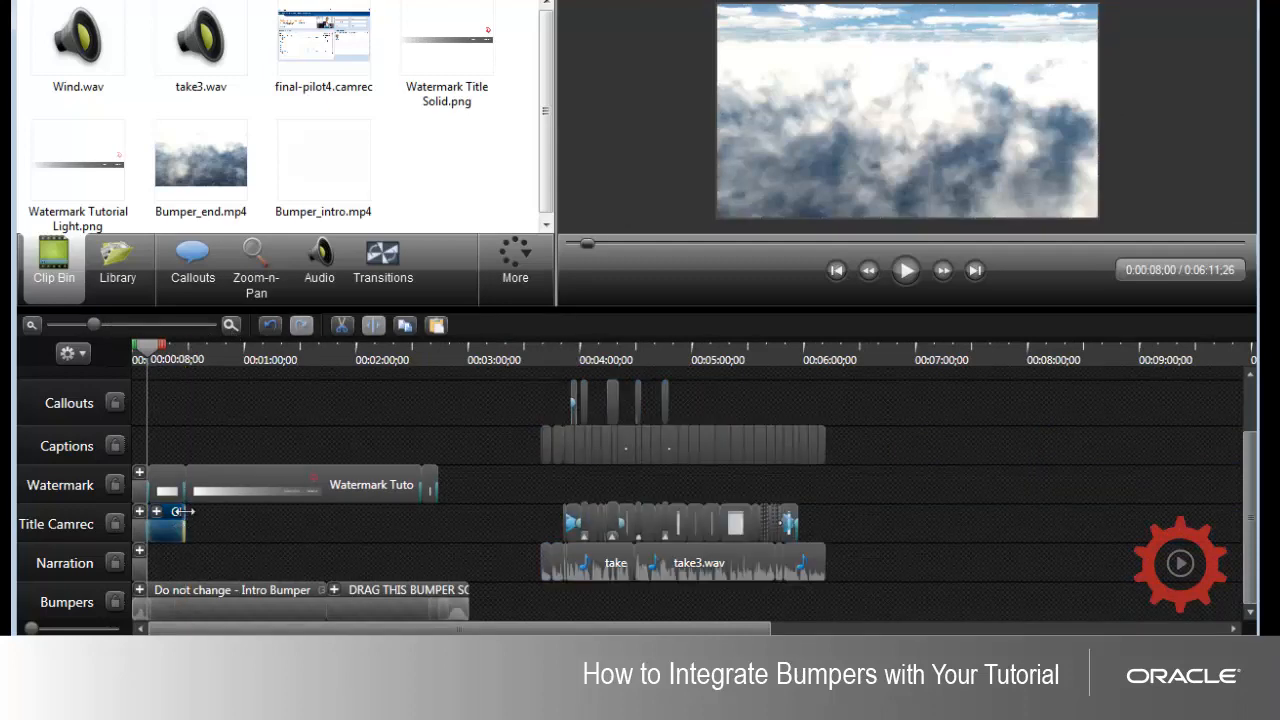
pyautogui.moveTo(181, 511); pyautogui.dragTo(162, 511)
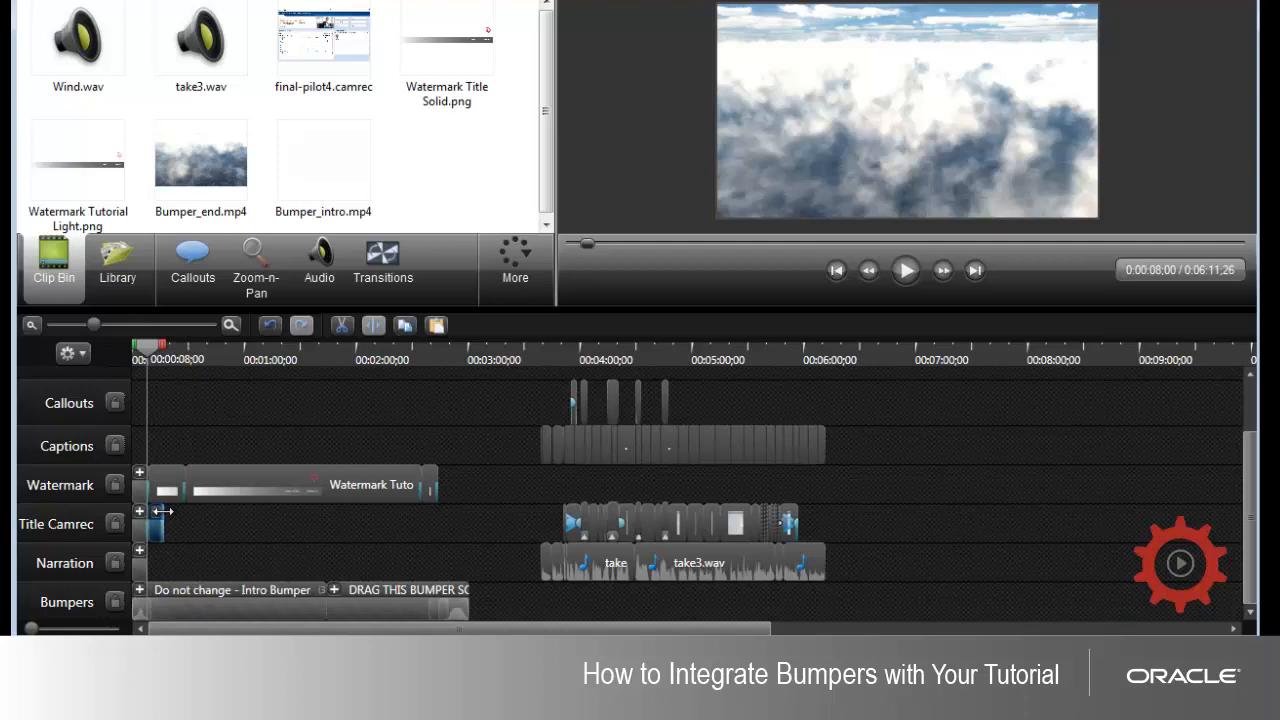
# Step: Move all the tutorial clips together so the first take3.wav starts at 00:00:08;00, directly after the Narration intro clip, and check the alignment
pyautogui.moveTo(860, 598); pyautogui.dragTo(539, 388)
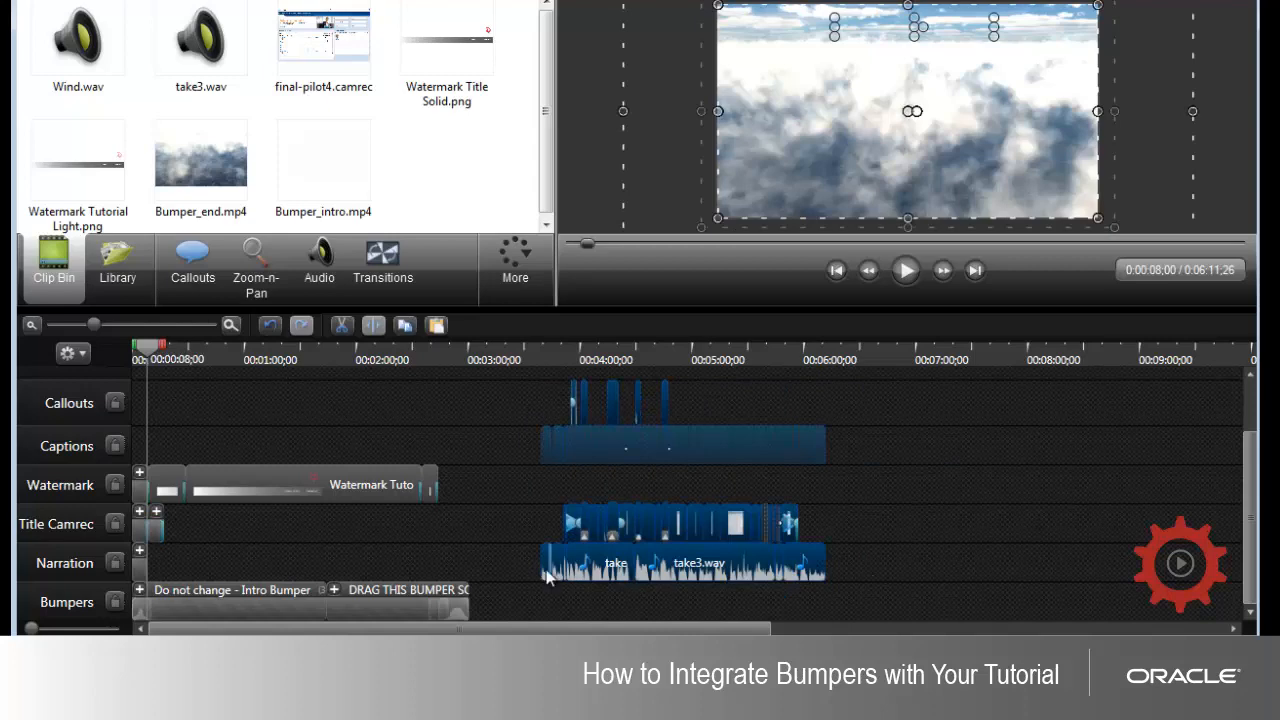
pyautogui.moveTo(546, 568); pyautogui.dragTo(125, 552)
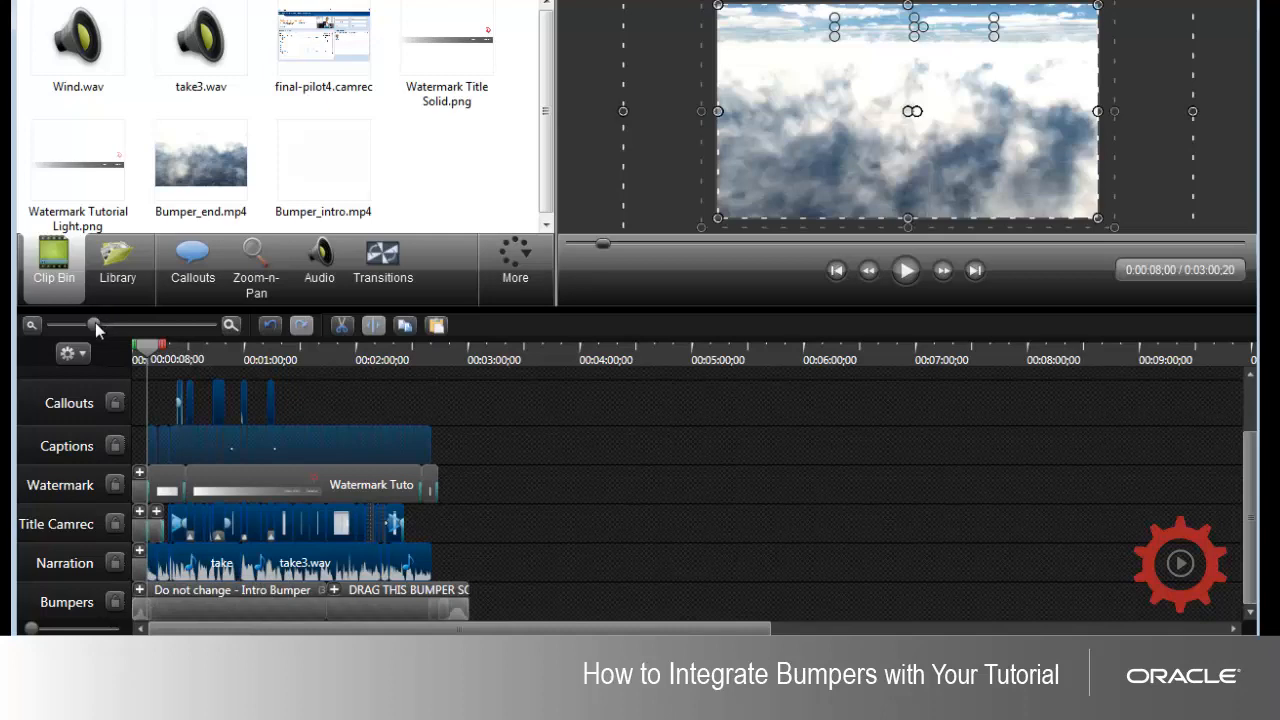
pyautogui.moveTo(97, 322); pyautogui.dragTo(226, 330)
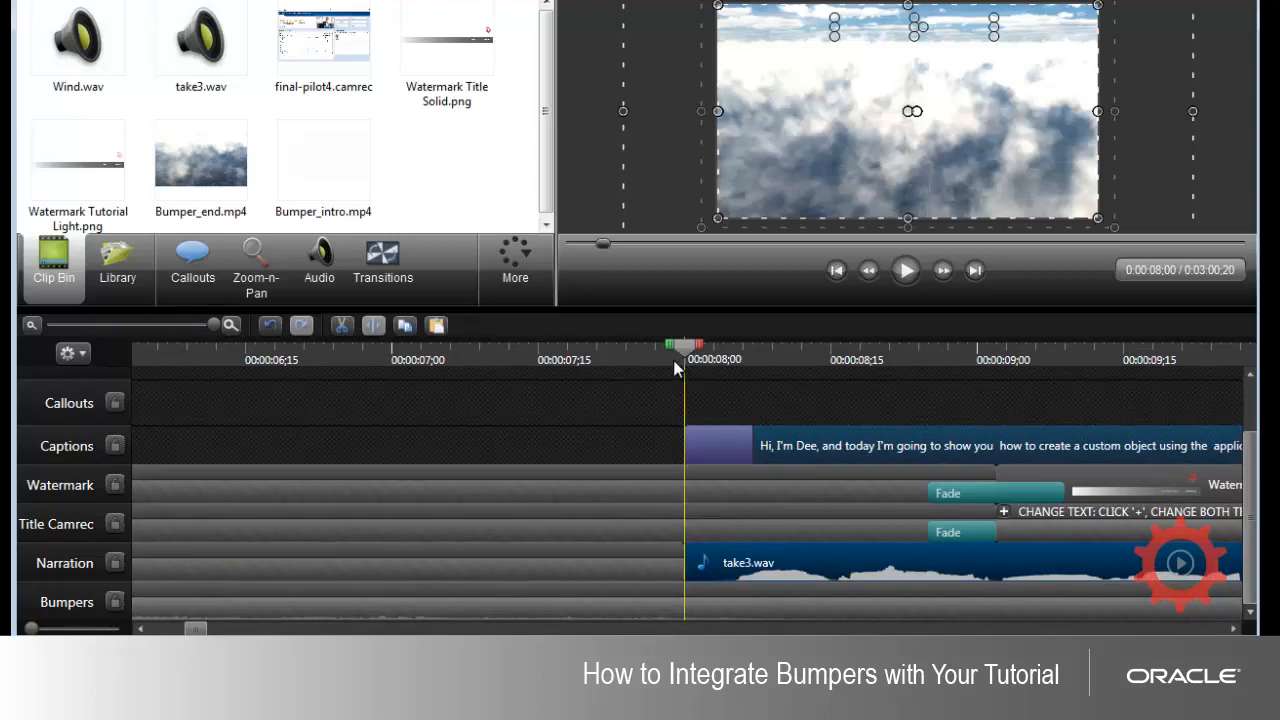
pyautogui.click(660, 553)
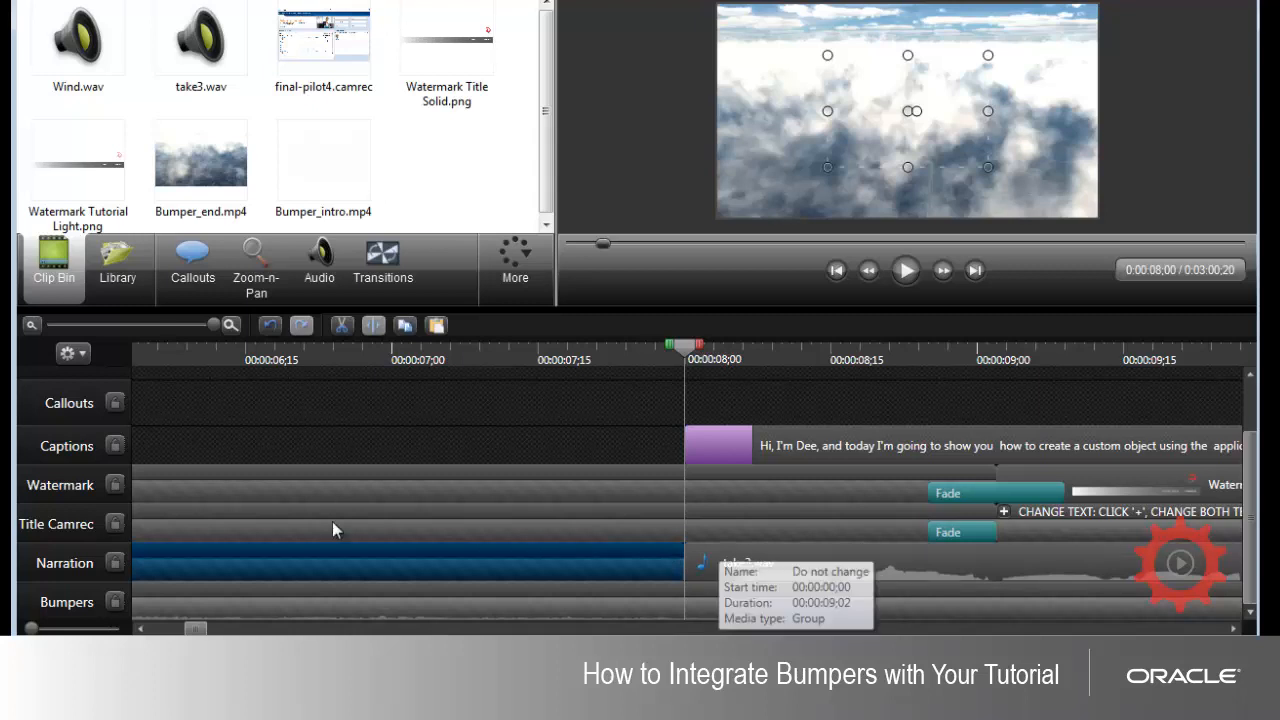
pyautogui.click(177, 324)
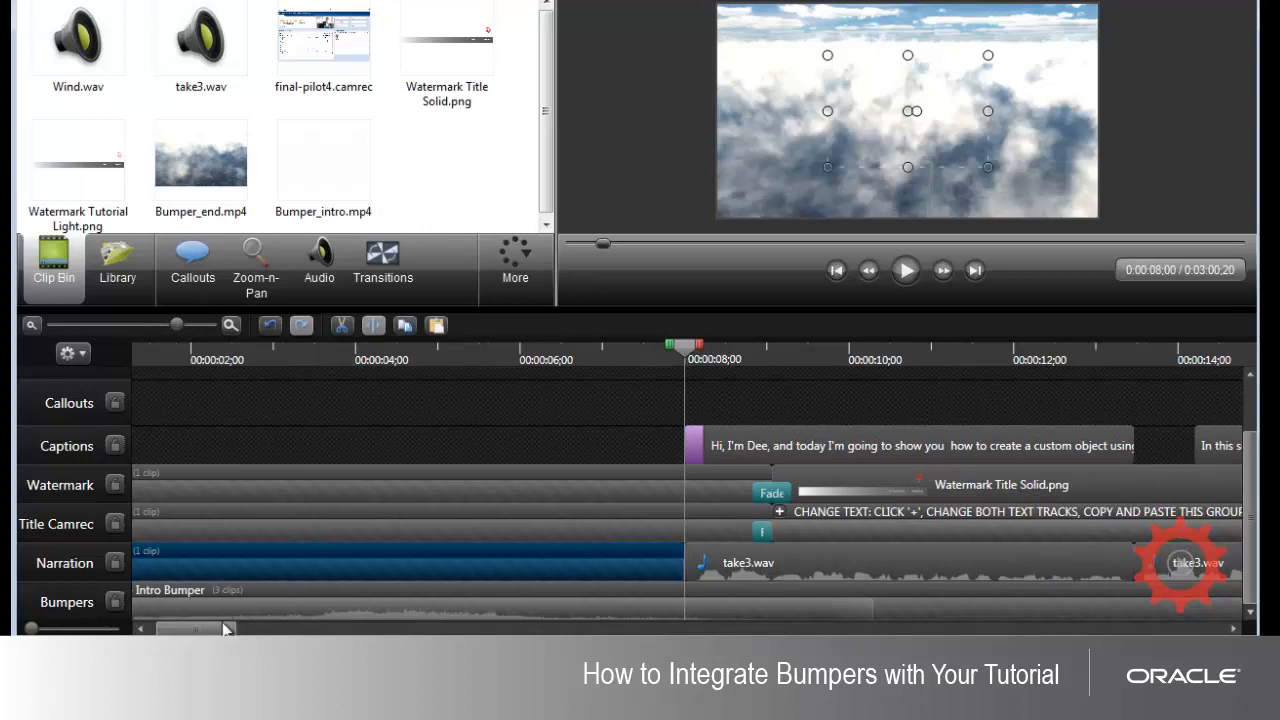
# Step: Select the CHANGE TEXT title group on the Title Camrec track and expand it to reach its text tracks
pyautogui.moveTo(215, 630); pyautogui.dragTo(248, 630)
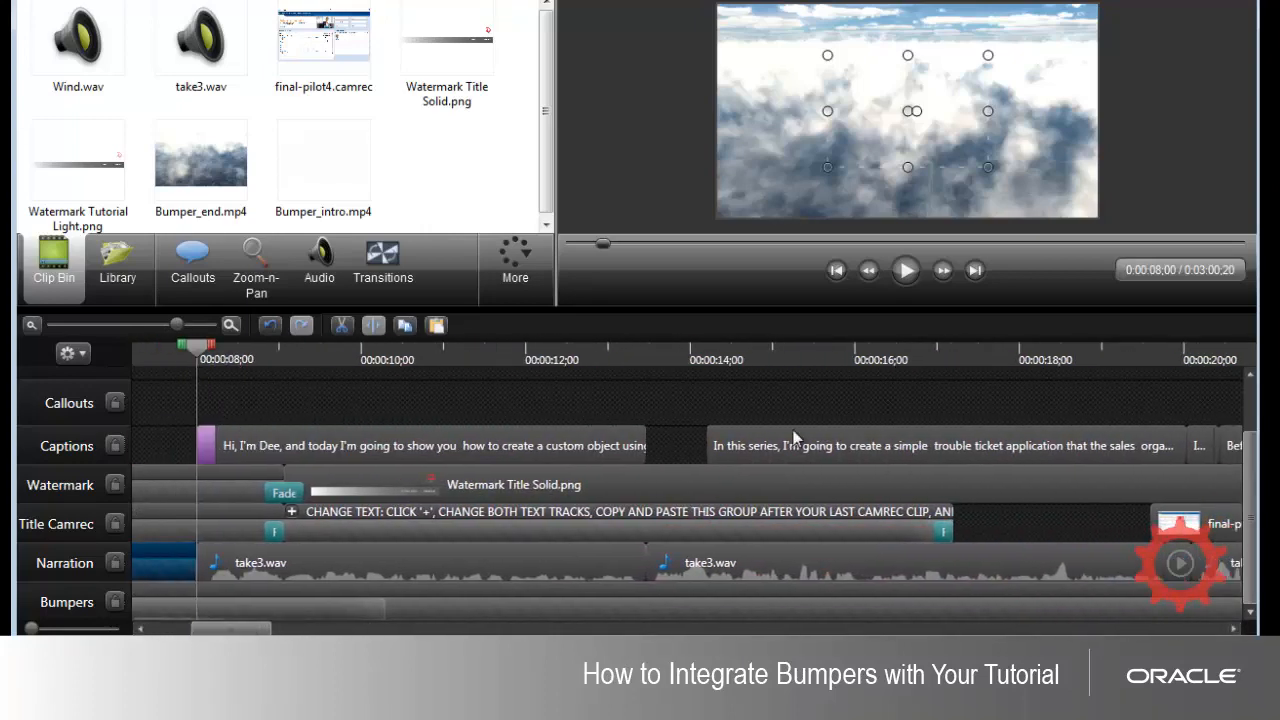
pyautogui.click(425, 525)
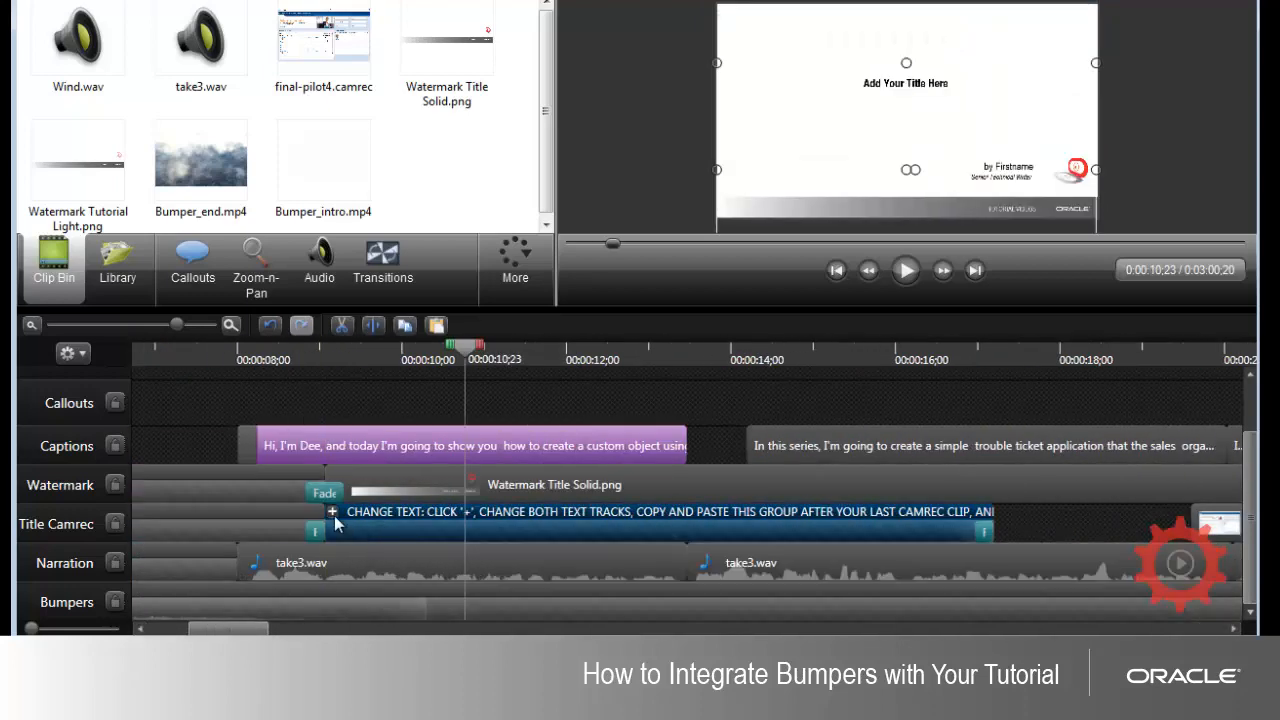
pyautogui.click(332, 512)
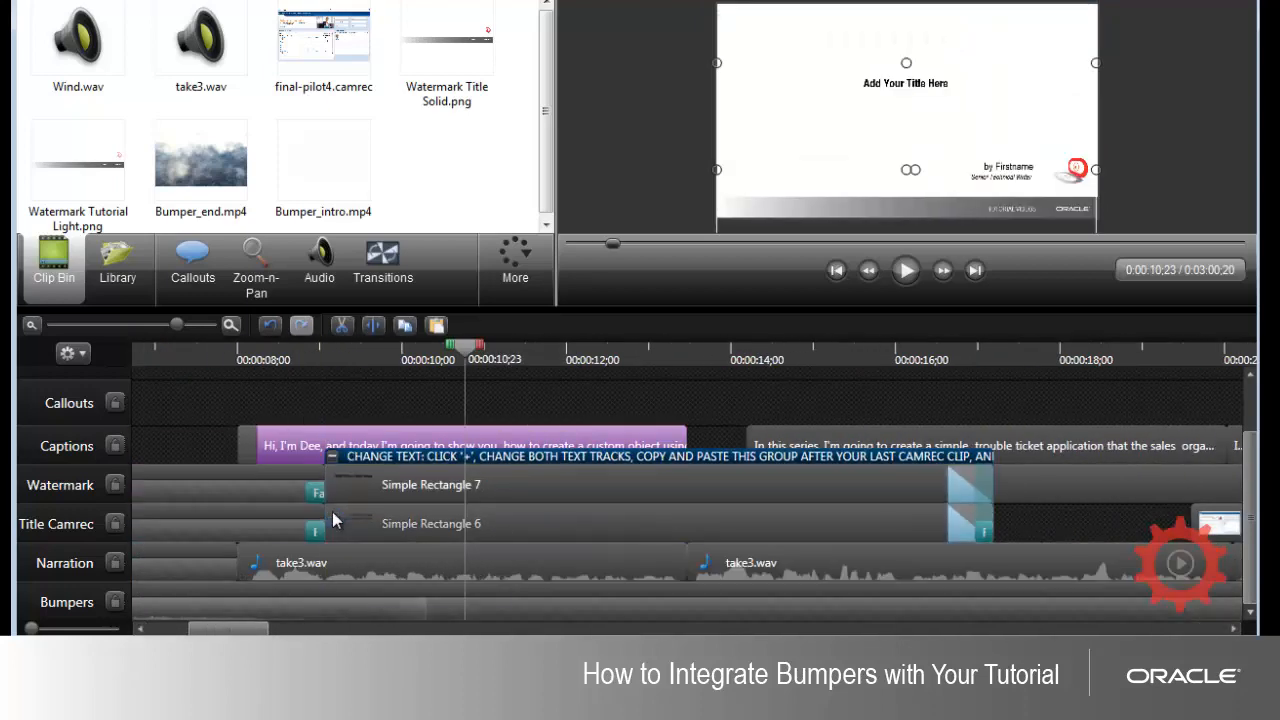
# Step: Replace the placeholder text in the Simple Rectangle 7 callout with "Creating a Custom Object in Application Composer" and enlarge the preview to check it
pyautogui.click(451, 486)
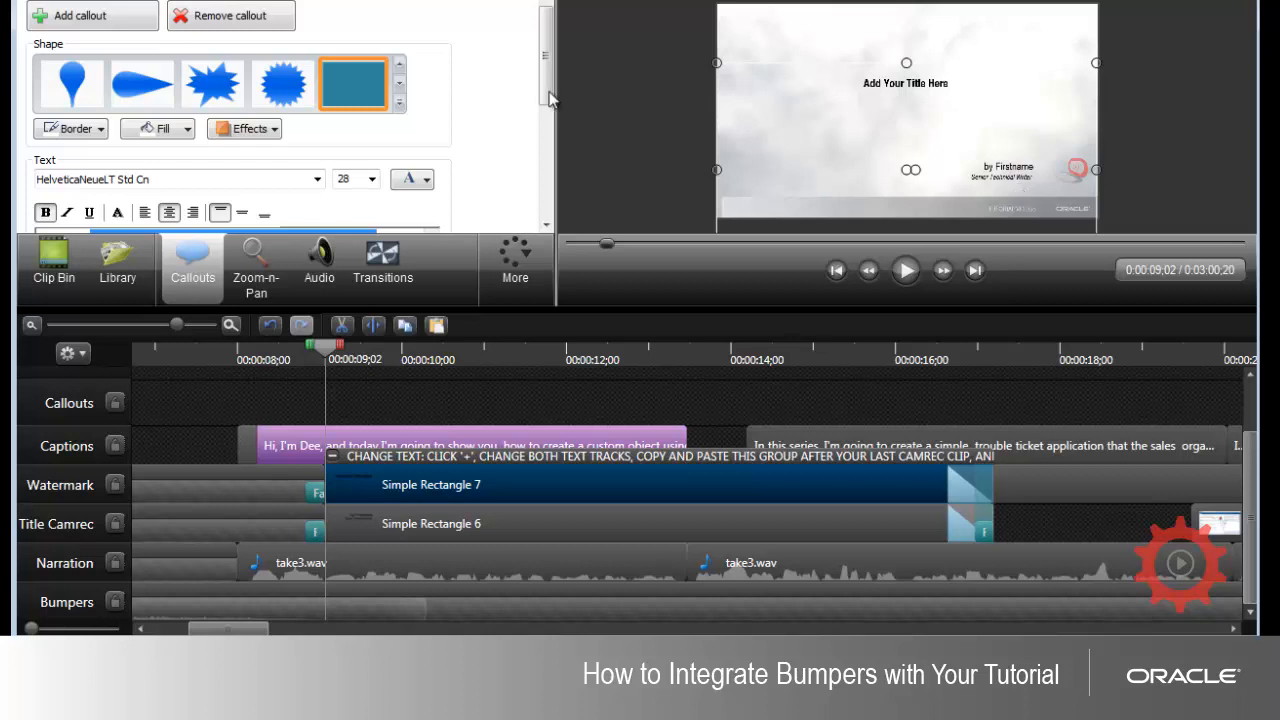
pyautogui.moveTo(550, 65); pyautogui.dragTo(548, 121)
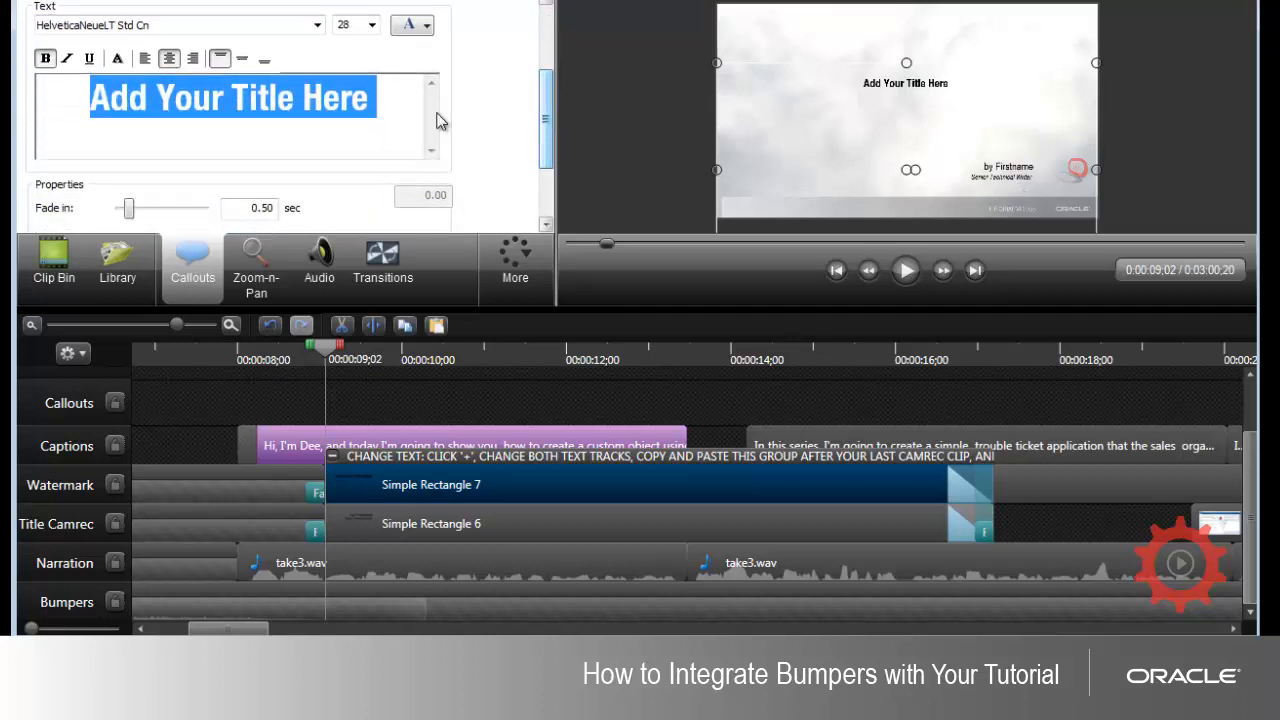
pyautogui.click(390, 101)
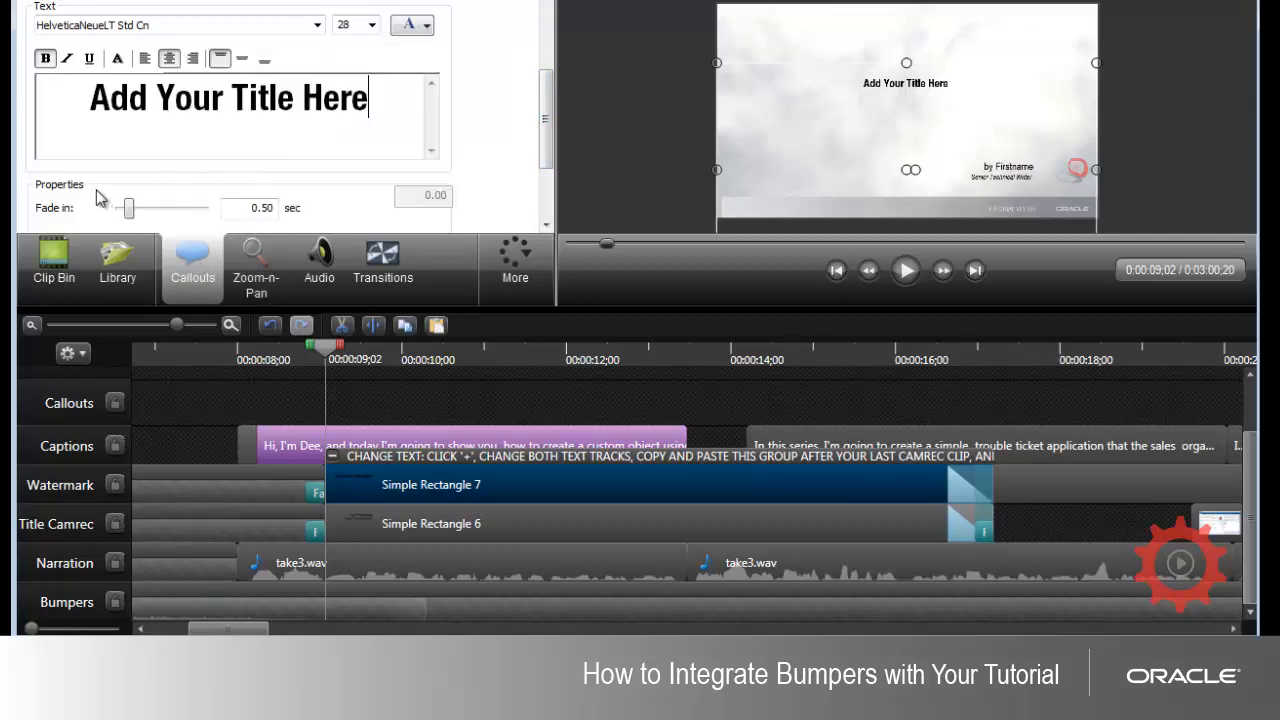
pyautogui.hotkey('ctrl', 'a')
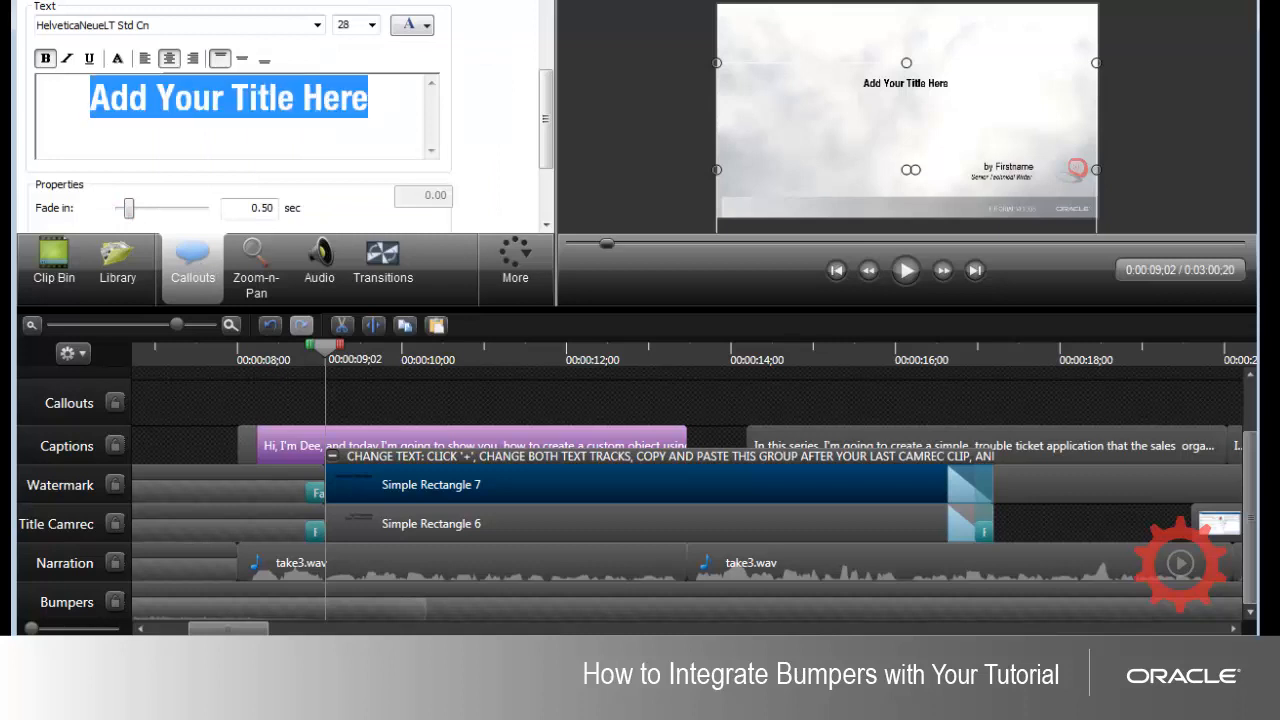
pyautogui.write('c')
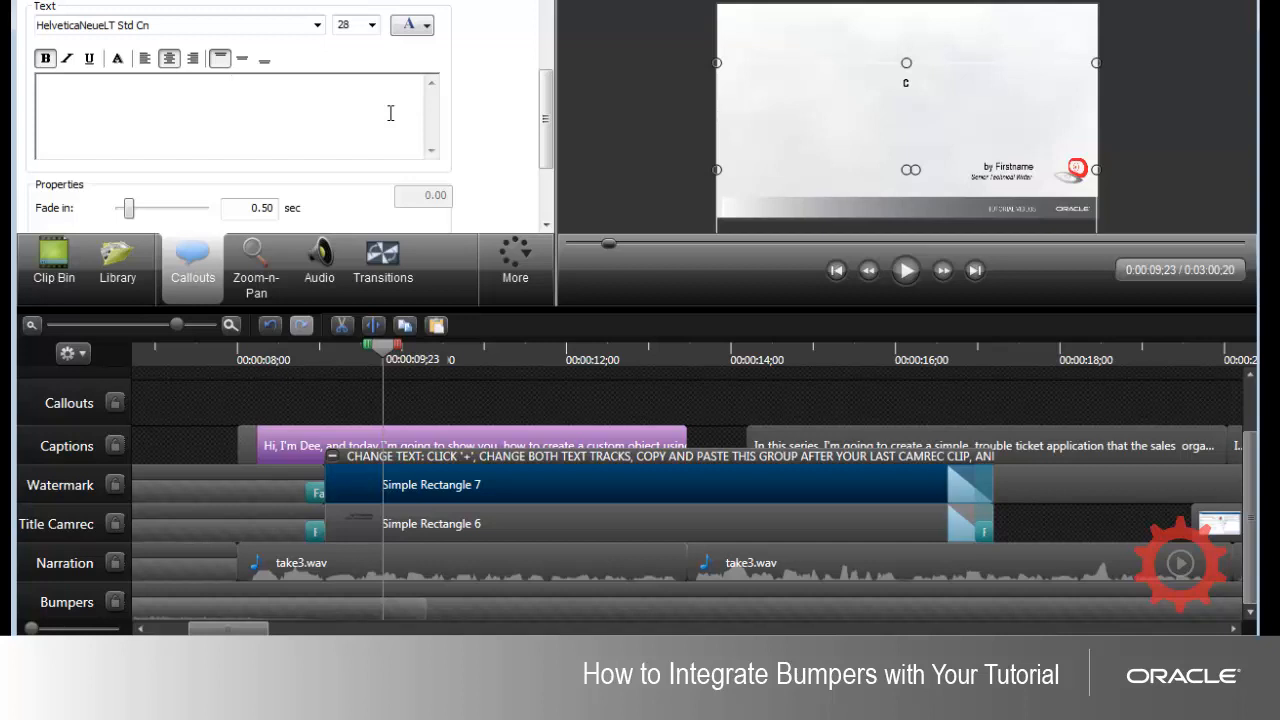
pyautogui.write('Creating a ')
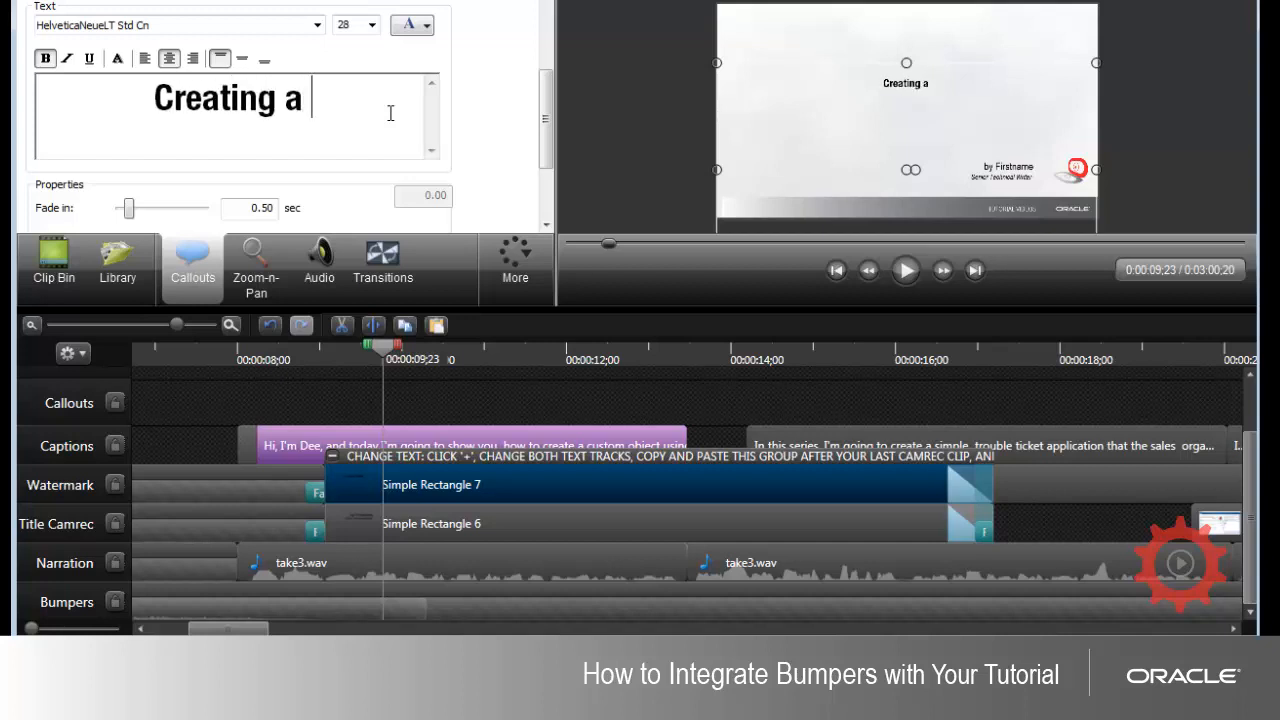
pyautogui.write('Custom Obj')
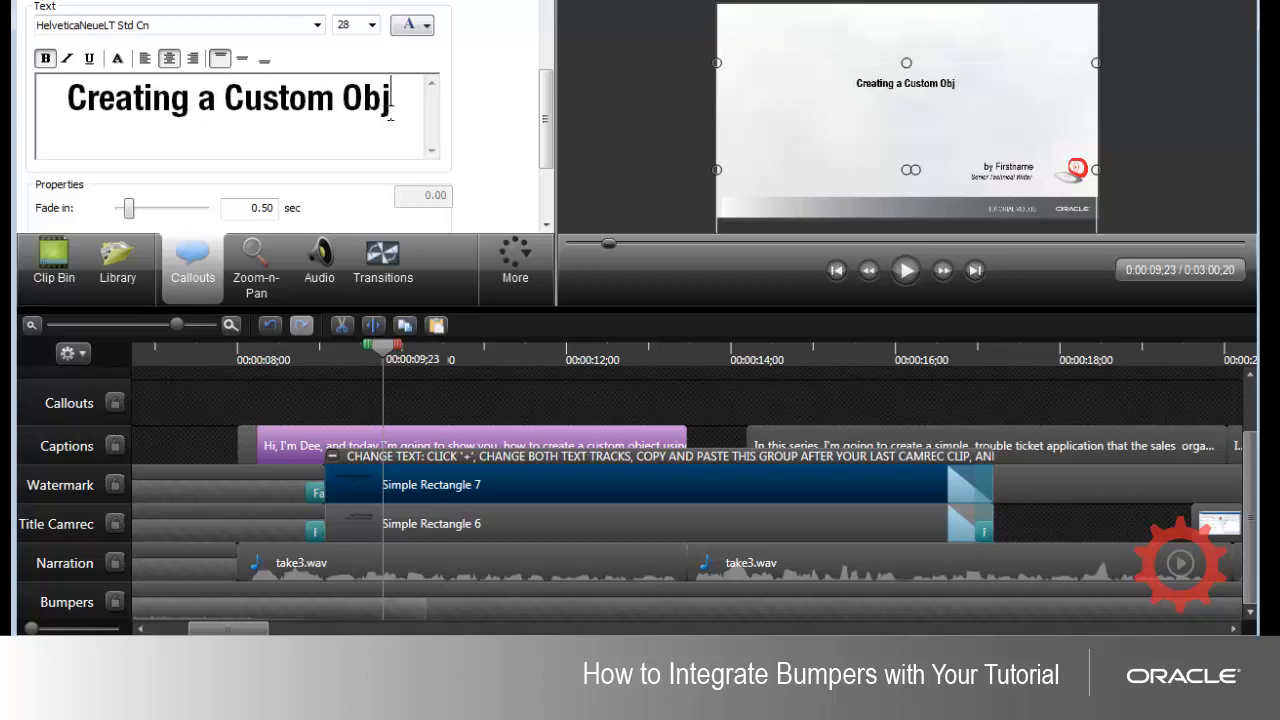
pyautogui.write('ect in Appli')
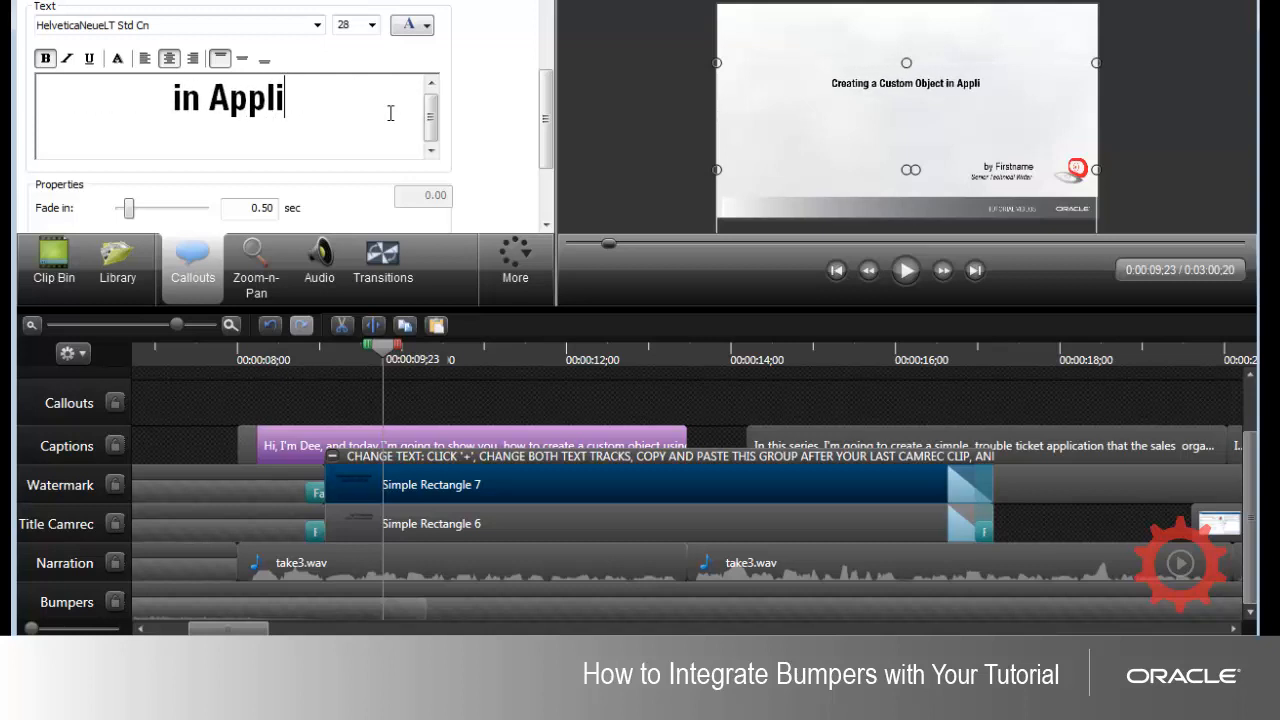
pyautogui.write('cation Composer')
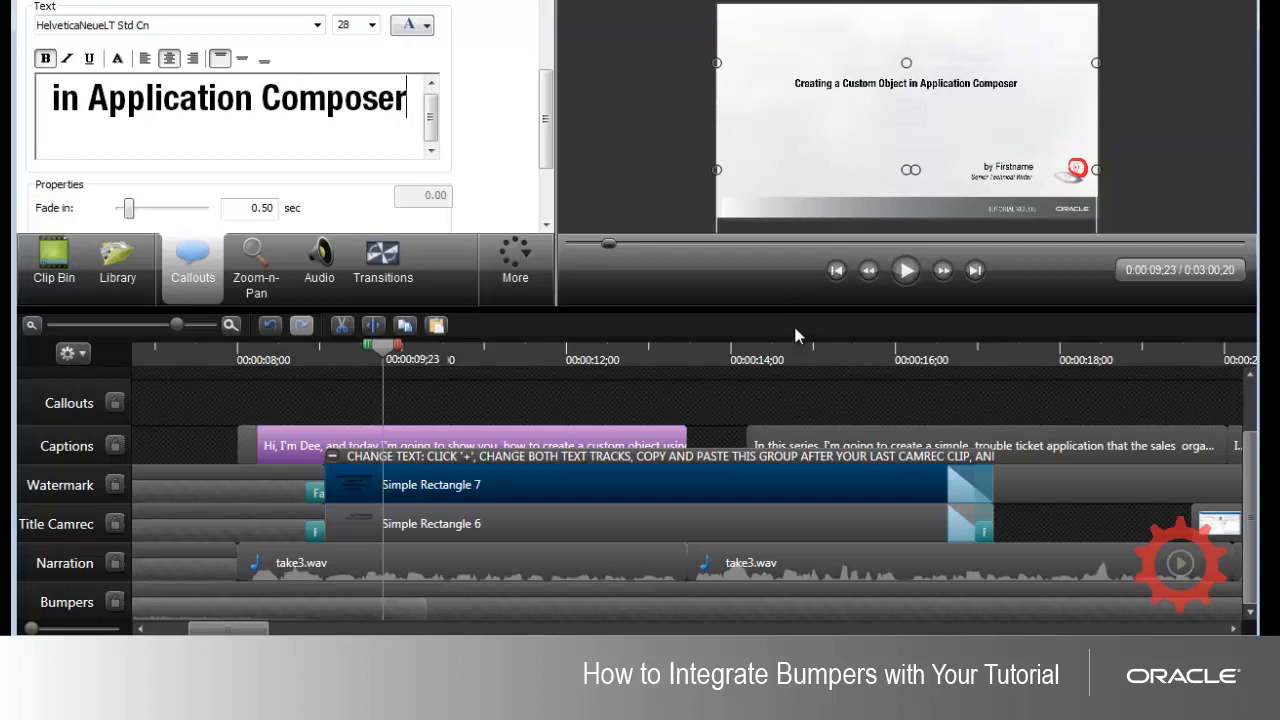
pyautogui.moveTo(800, 309); pyautogui.dragTo(810, 502)
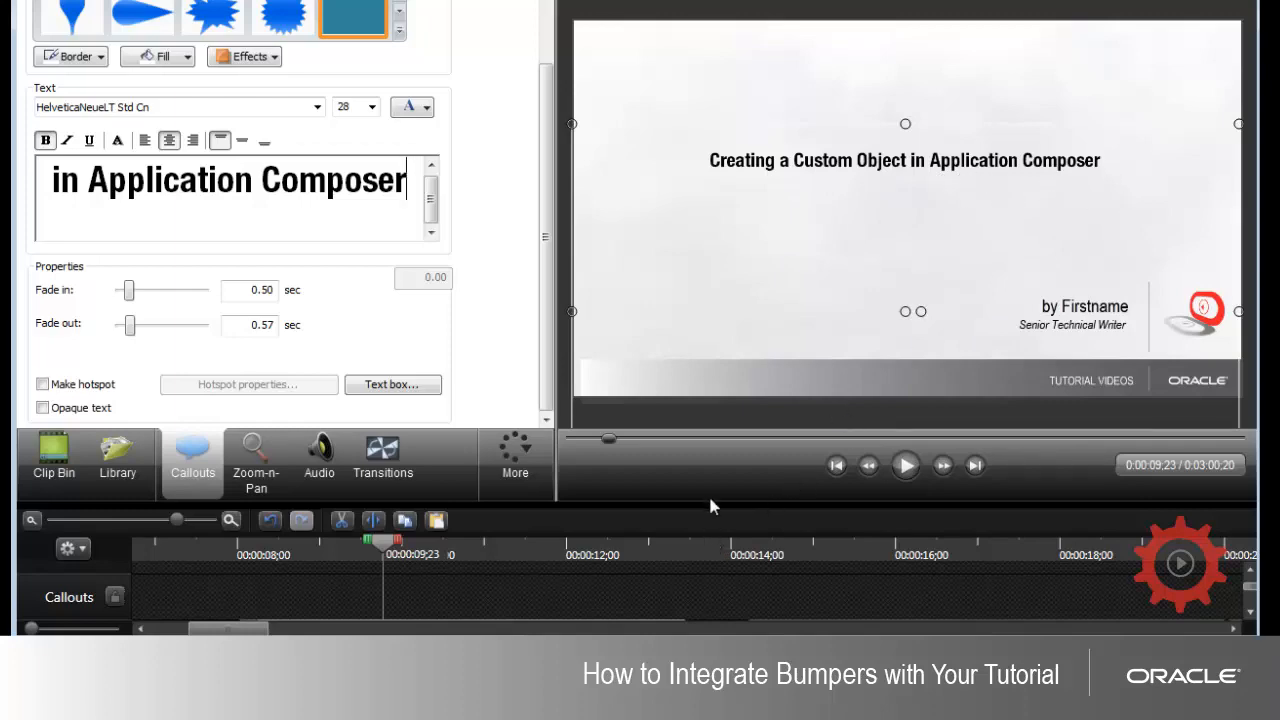
# Step: Replace the Firstname placeholder in the Simple Rectangle 6 callout with the author's first name and select the job title line
pyautogui.moveTo(712, 481); pyautogui.dragTo(712, 273)
pyautogui.click(404, 528)
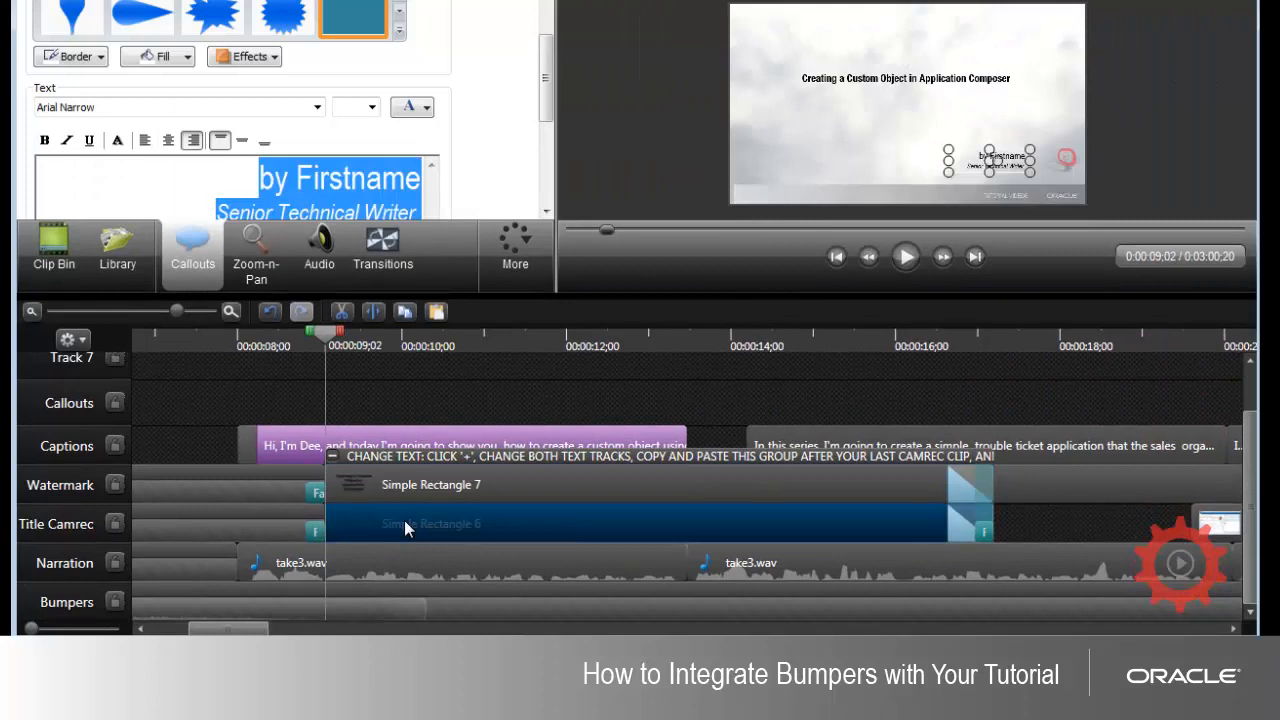
pyautogui.click(328, 176)
pyautogui.moveTo(296, 176); pyautogui.dragTo(425, 176)
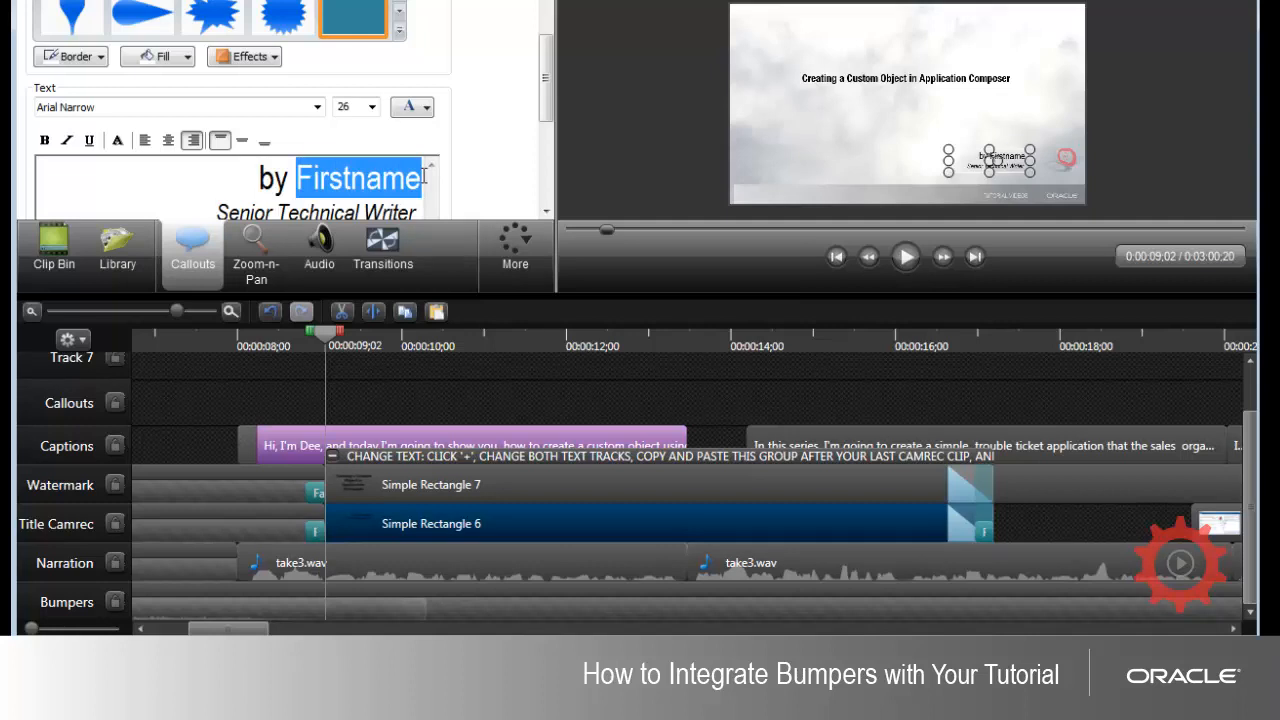
pyautogui.write('Denise')
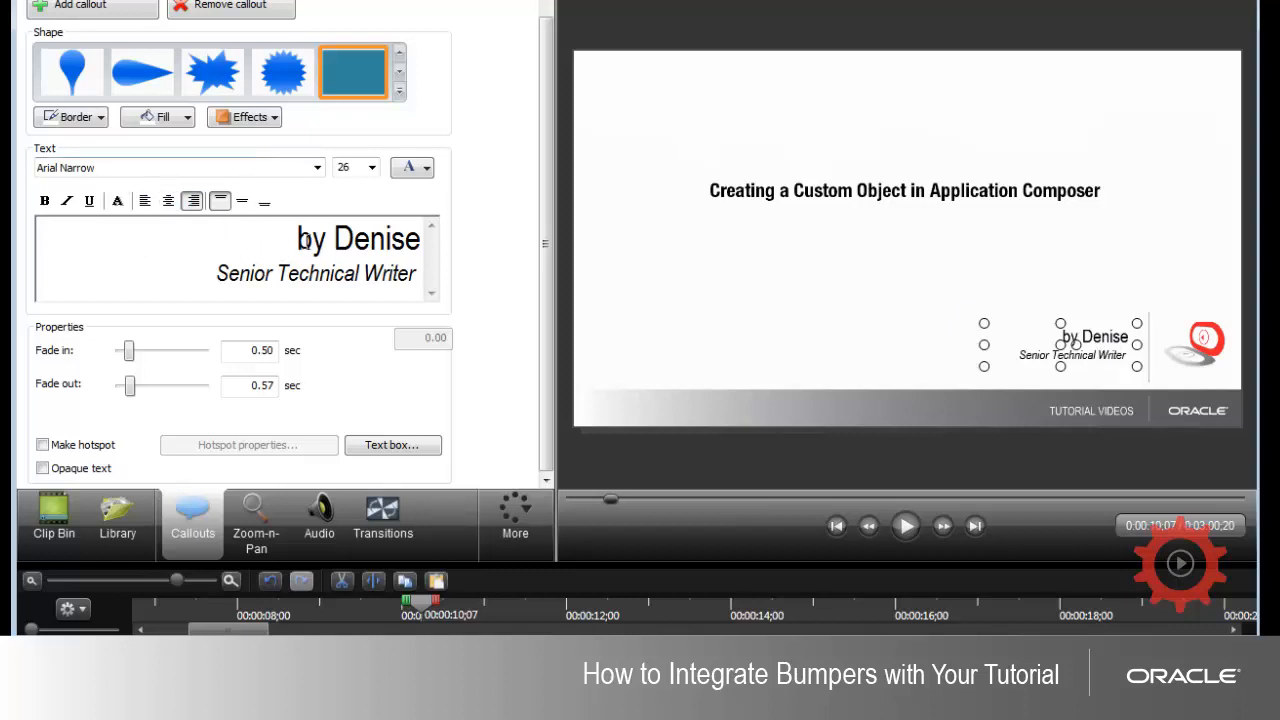
pyautogui.moveTo(298, 240); pyautogui.dragTo(192, 284)
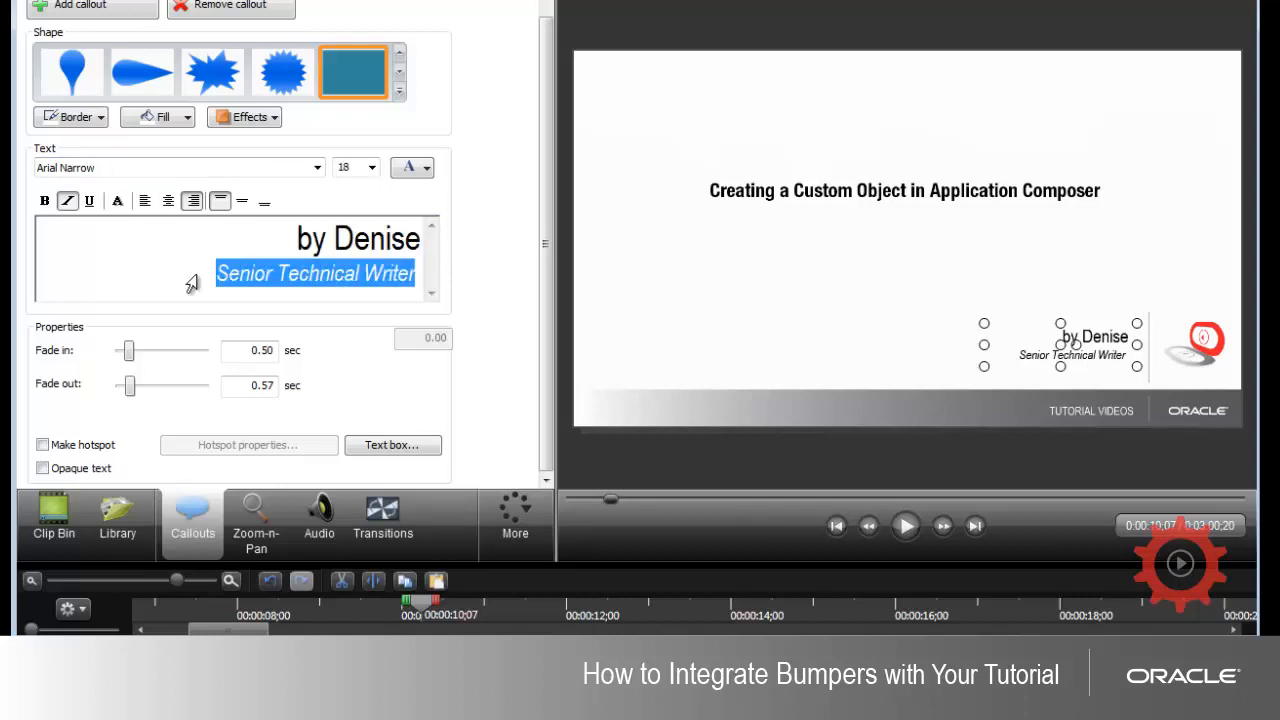